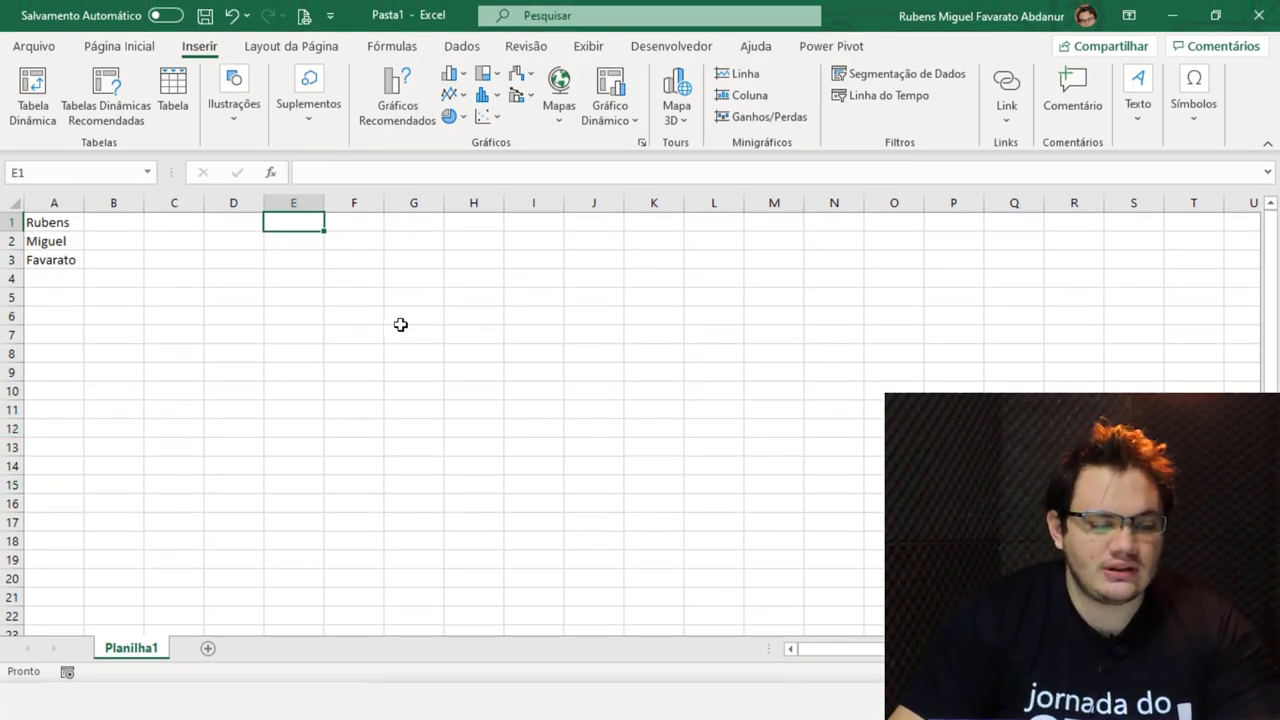
- Enter =CONCAT(A1:A3) in D1 to join the three names
click(237, 212)
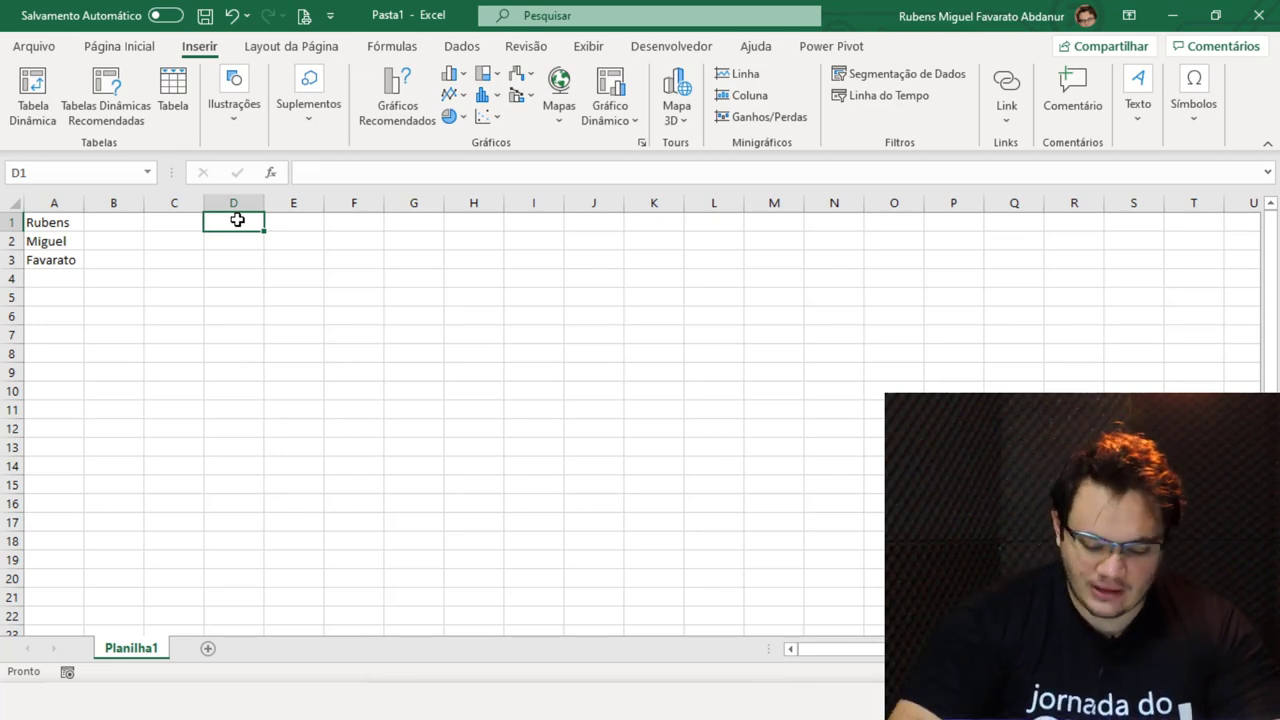
text(=con)
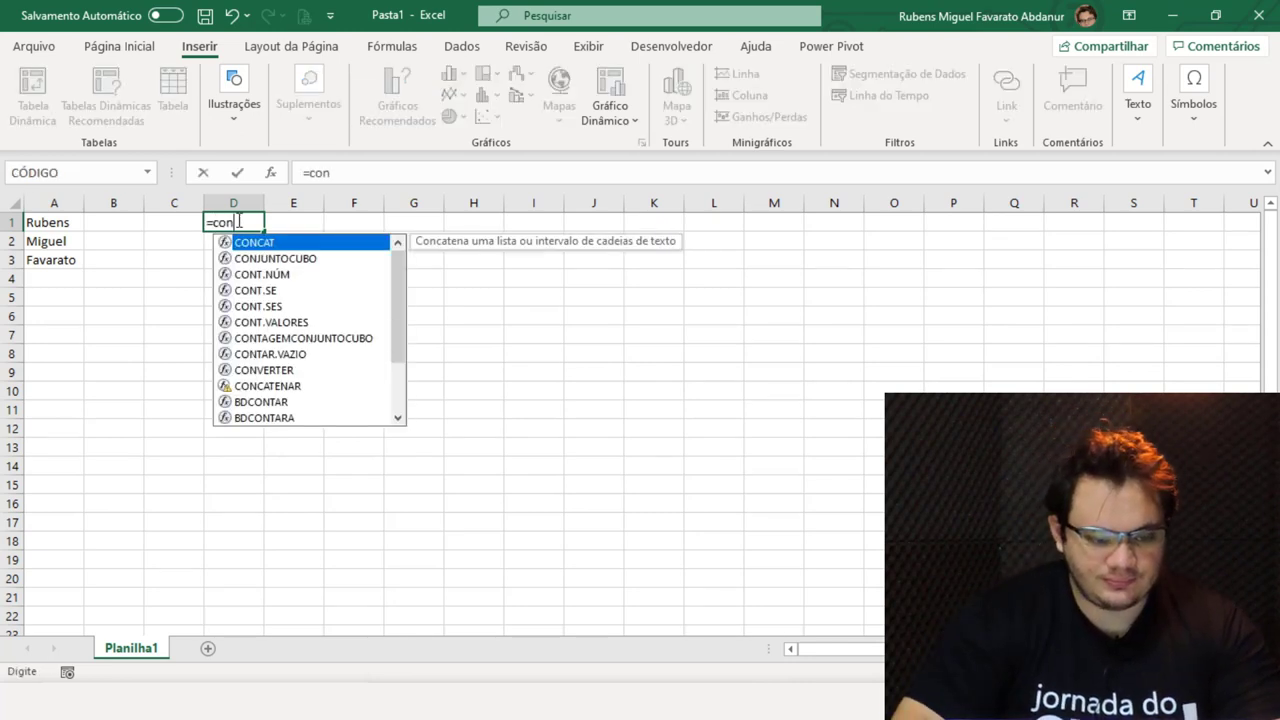
text(c)
double_click(254, 242)
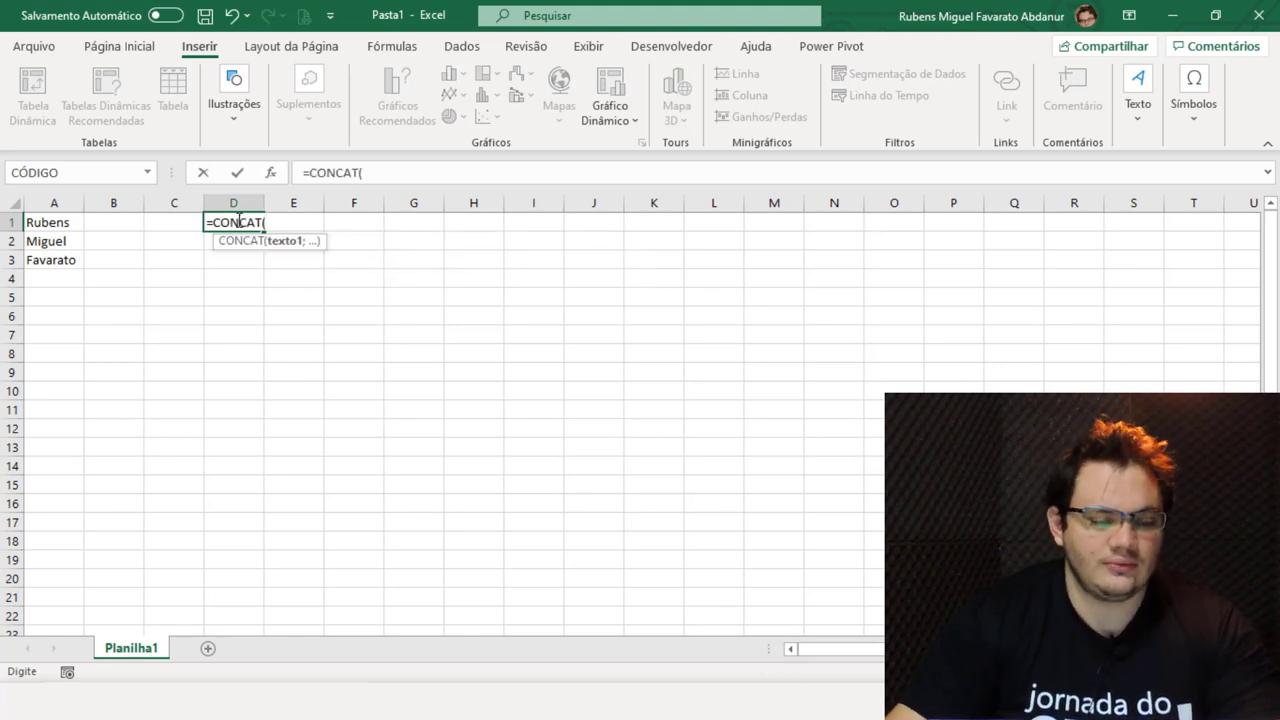
drag(52, 222, 52, 262)
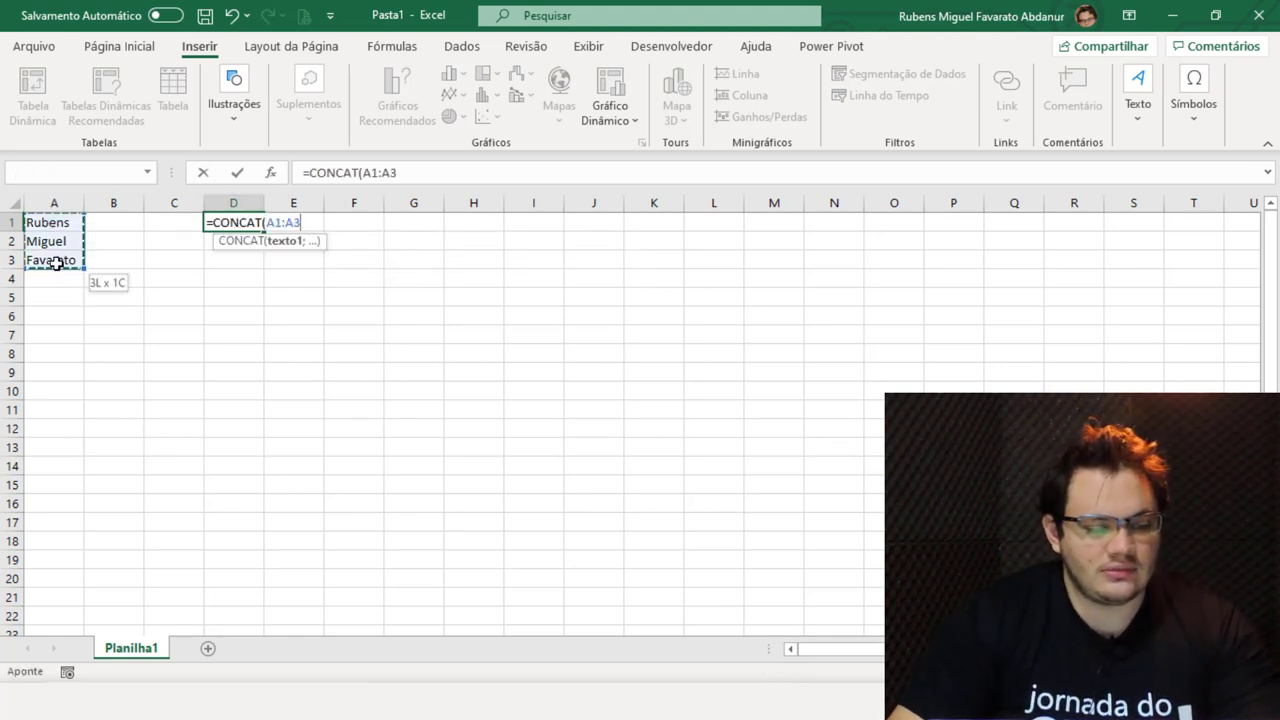
key(Return)
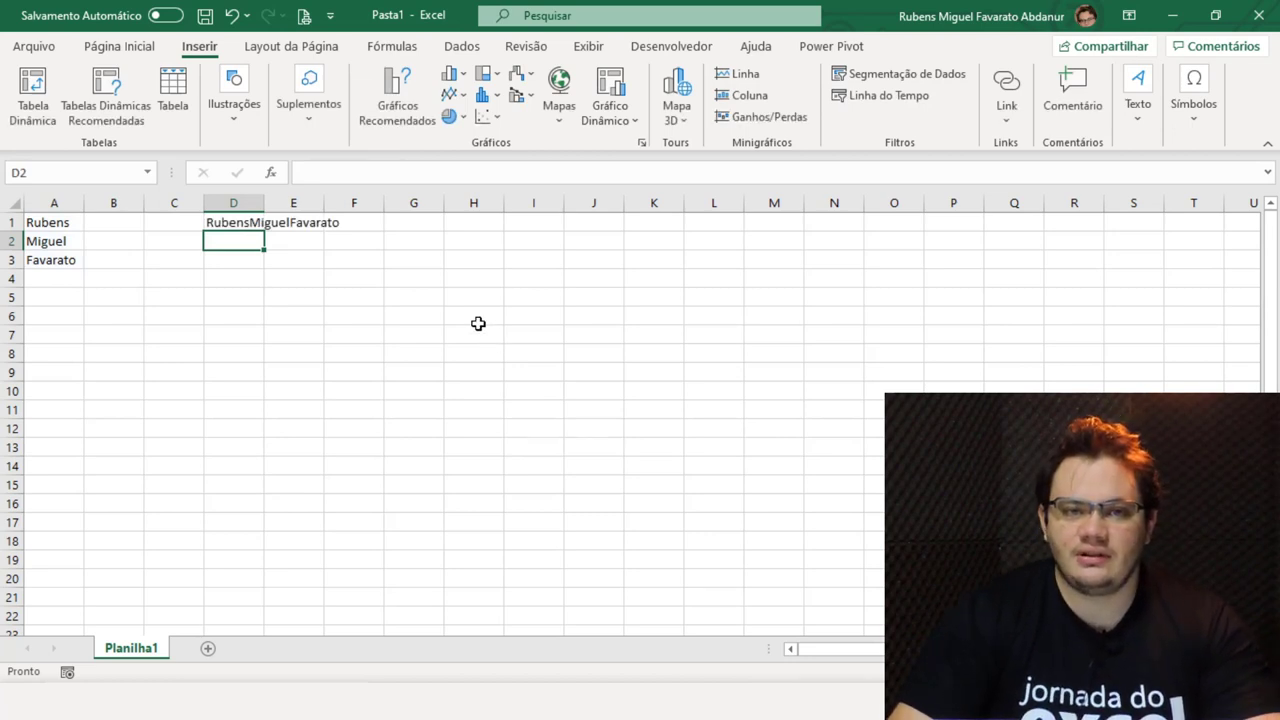
click(242, 222)
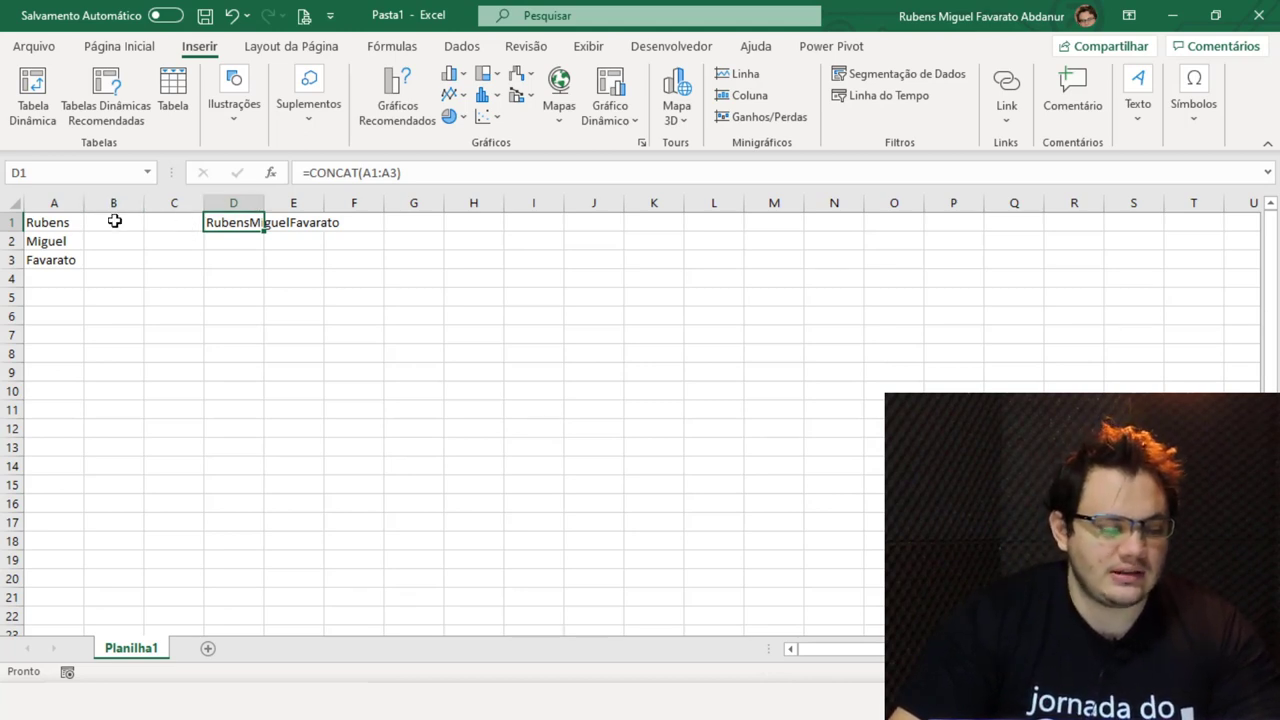
- Add a trailing space to the names in A1 and A2
click(75, 227)
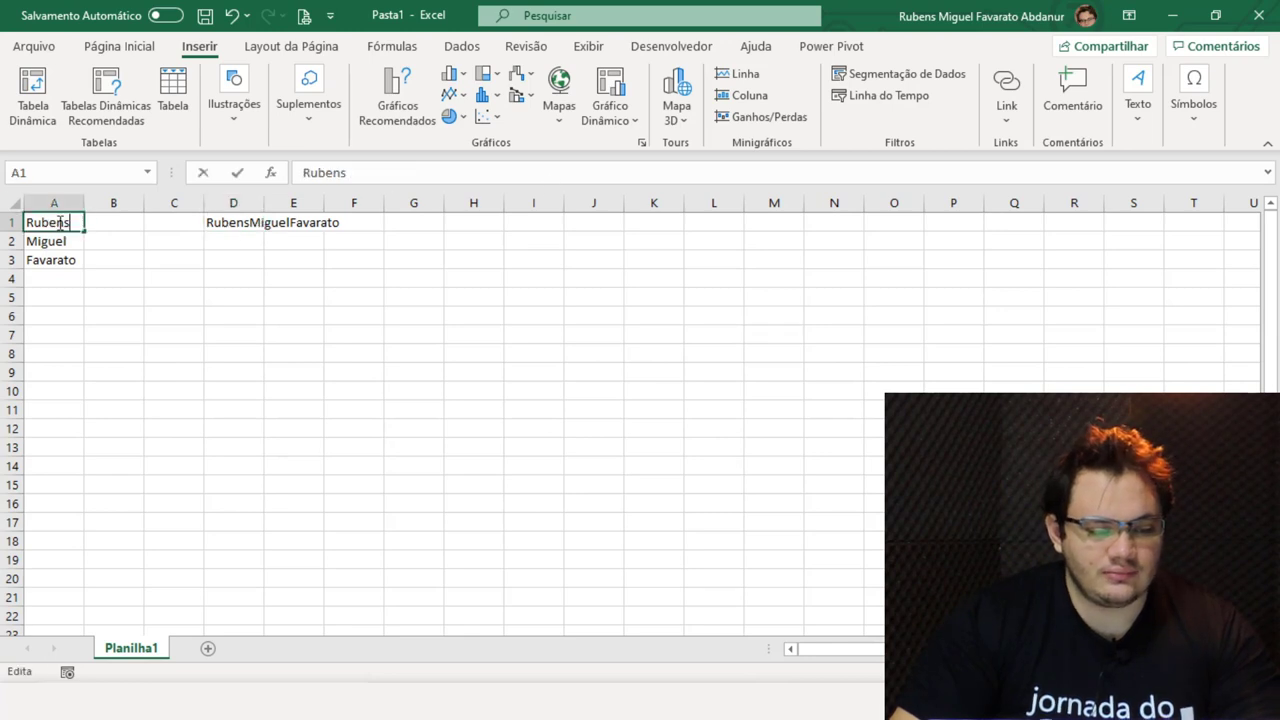
click(390, 176)
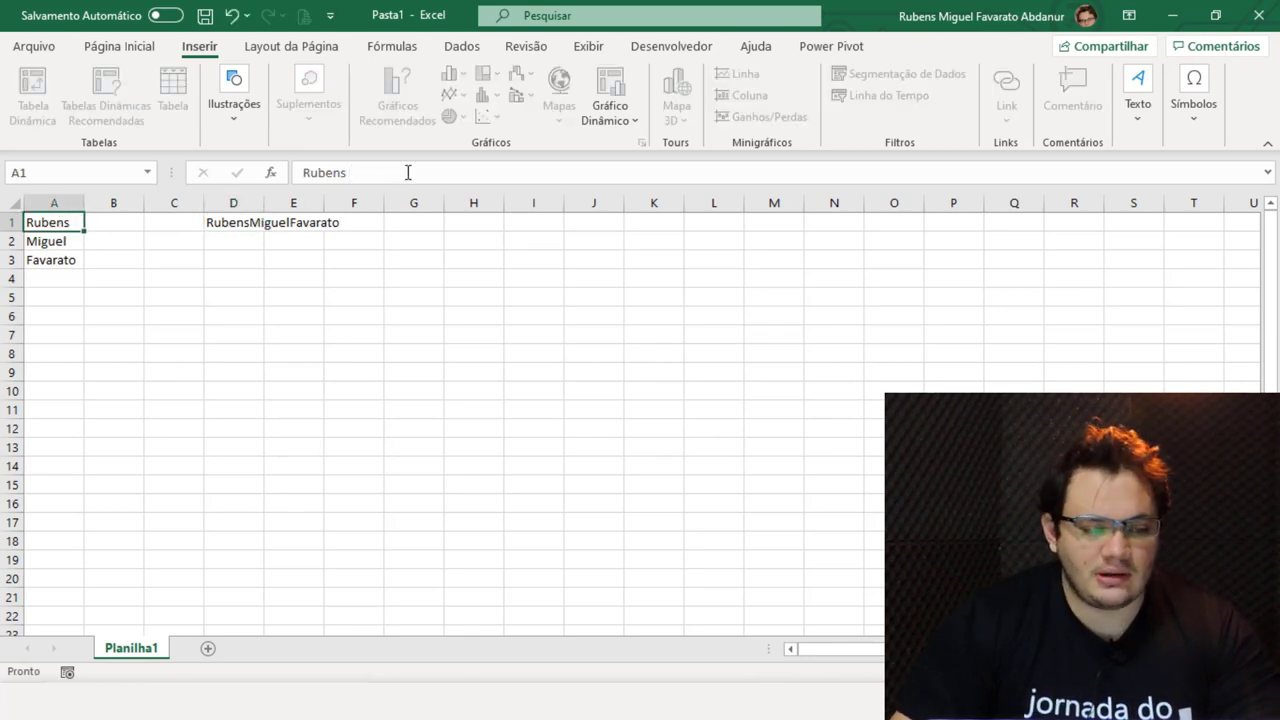
key(Return)
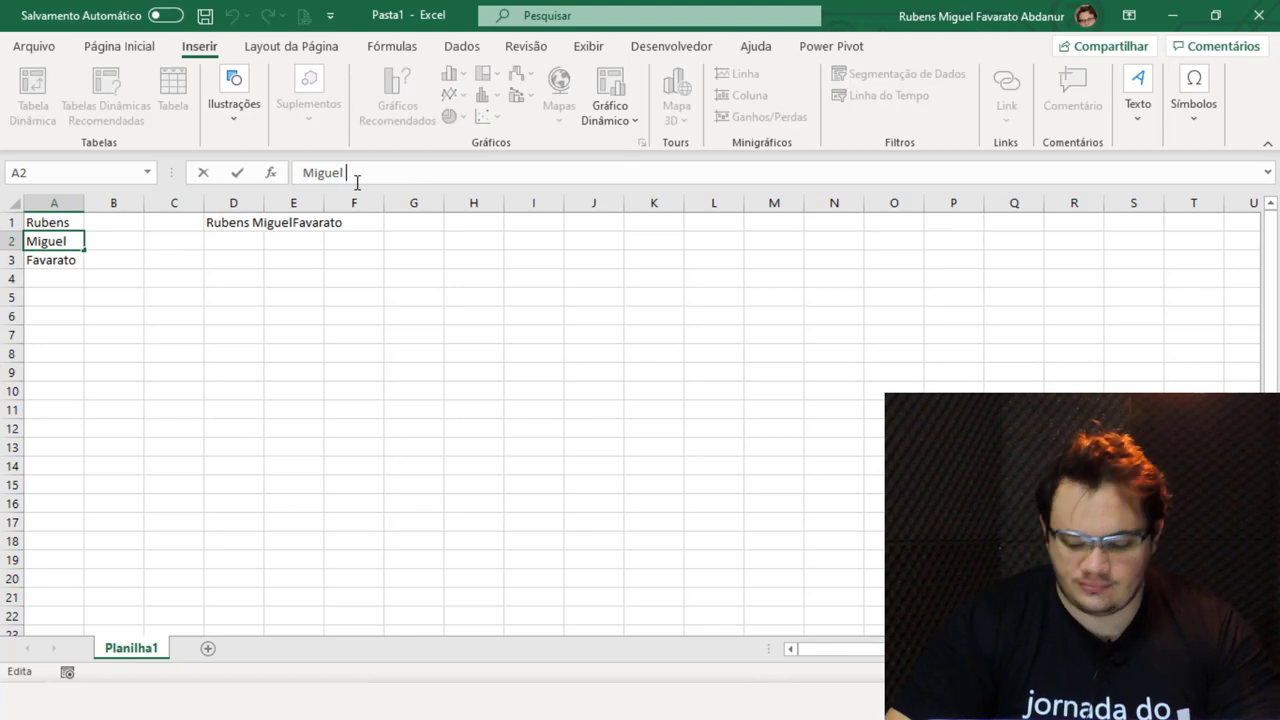
key(Return)
click(295, 301)
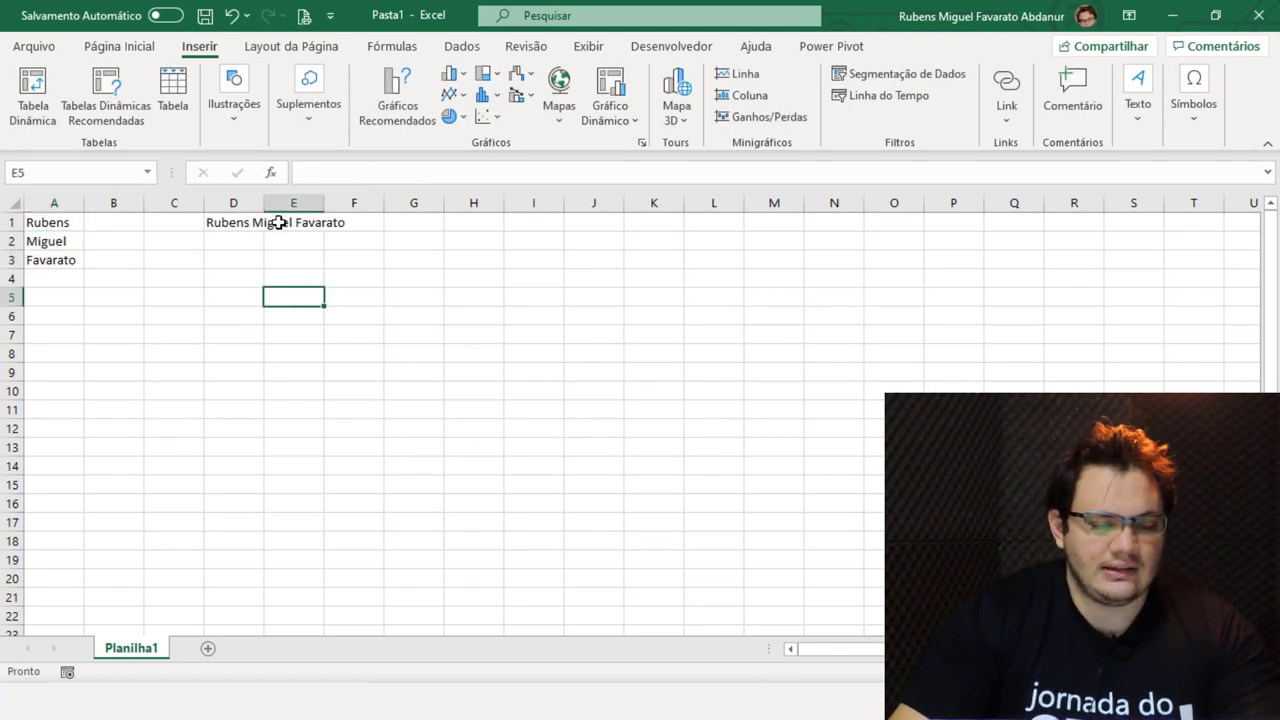
- Move the CONCAT formula from D1 to G1
click(231, 219)
drag(240, 232, 448, 240)
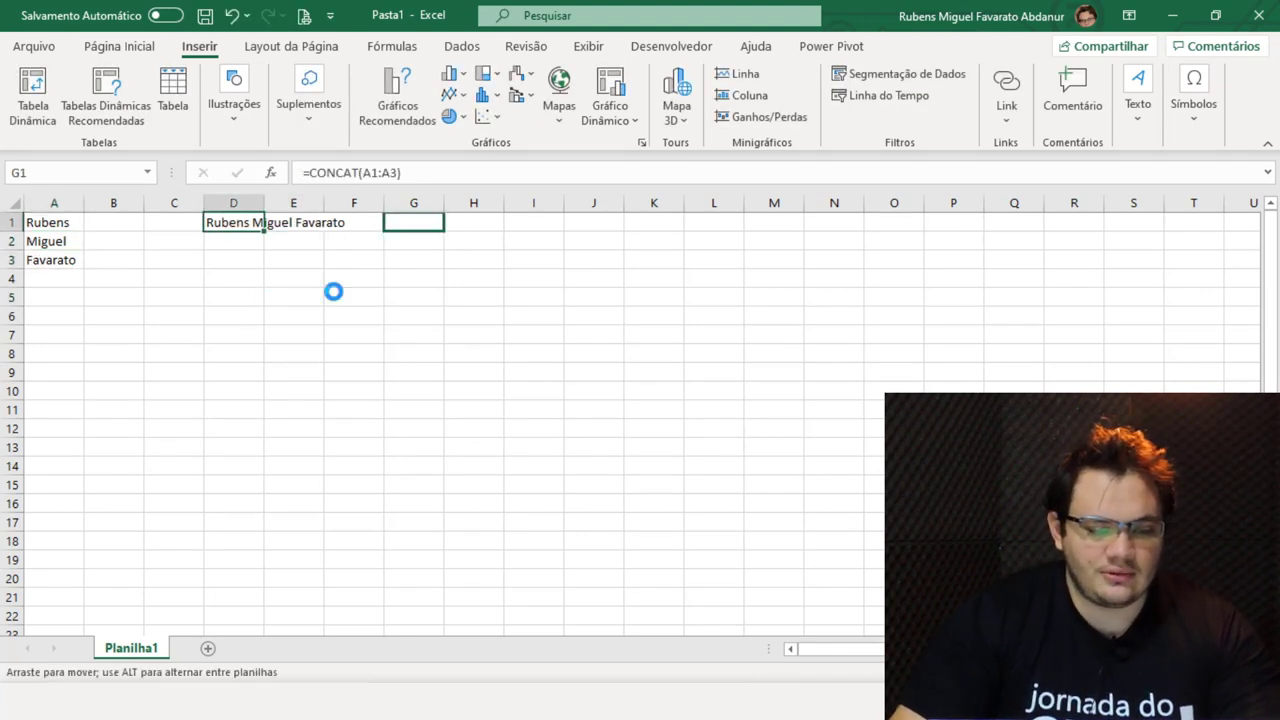
key(Return)
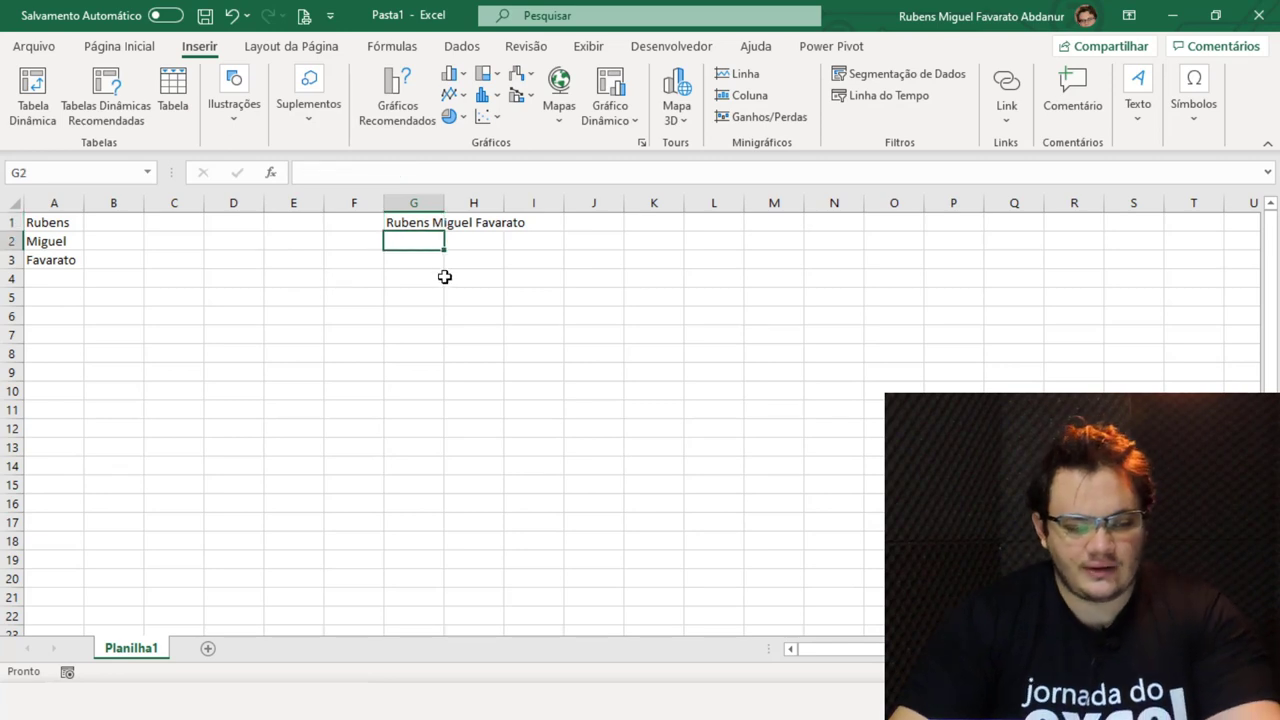
- Enter =A1&A2&A3 in G2 to build the same full name with ampersands
text(=)
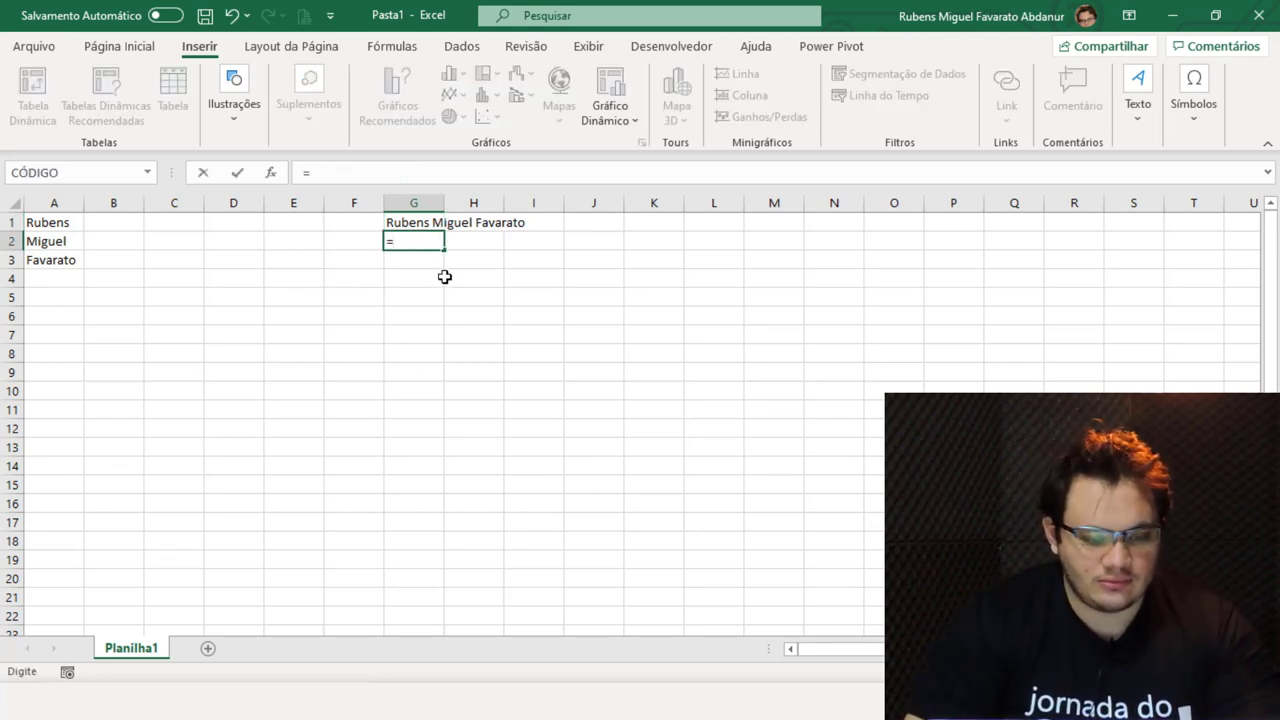
key(Left)
key(Left)
key(Left)
key(Left)
key(Left)
key(Left)
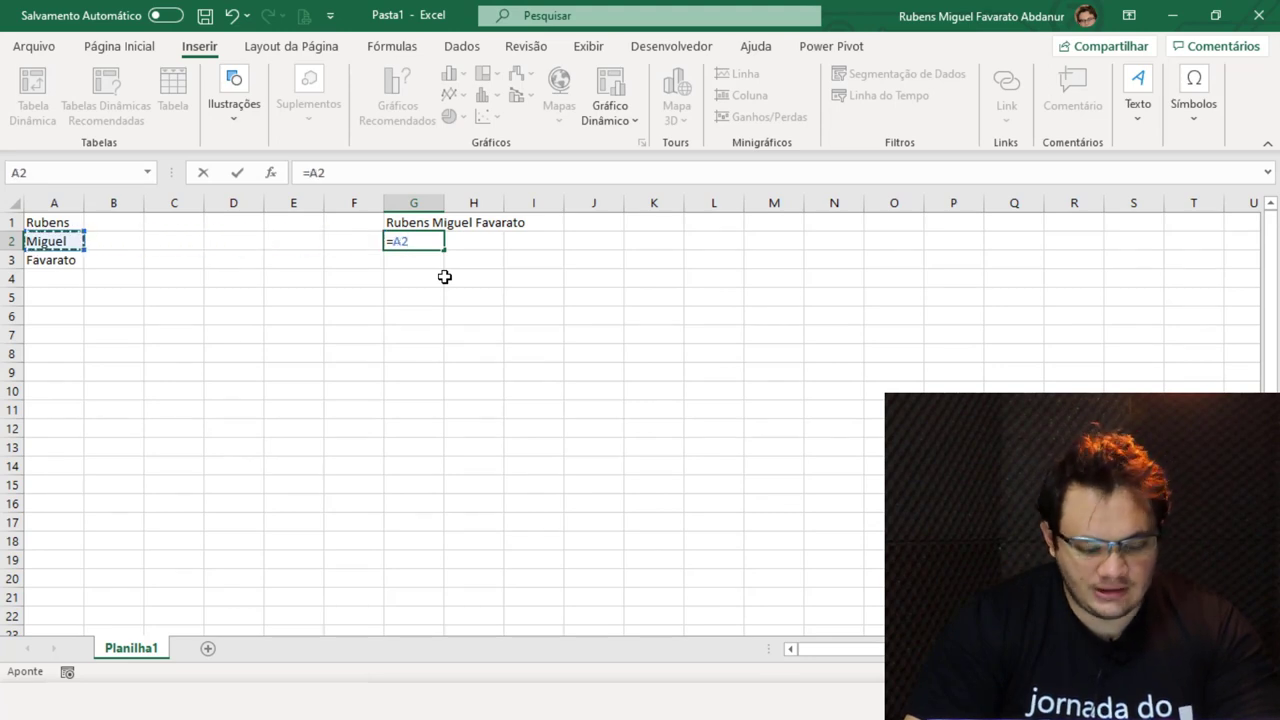
text(&)
key(Left)
key(Left)
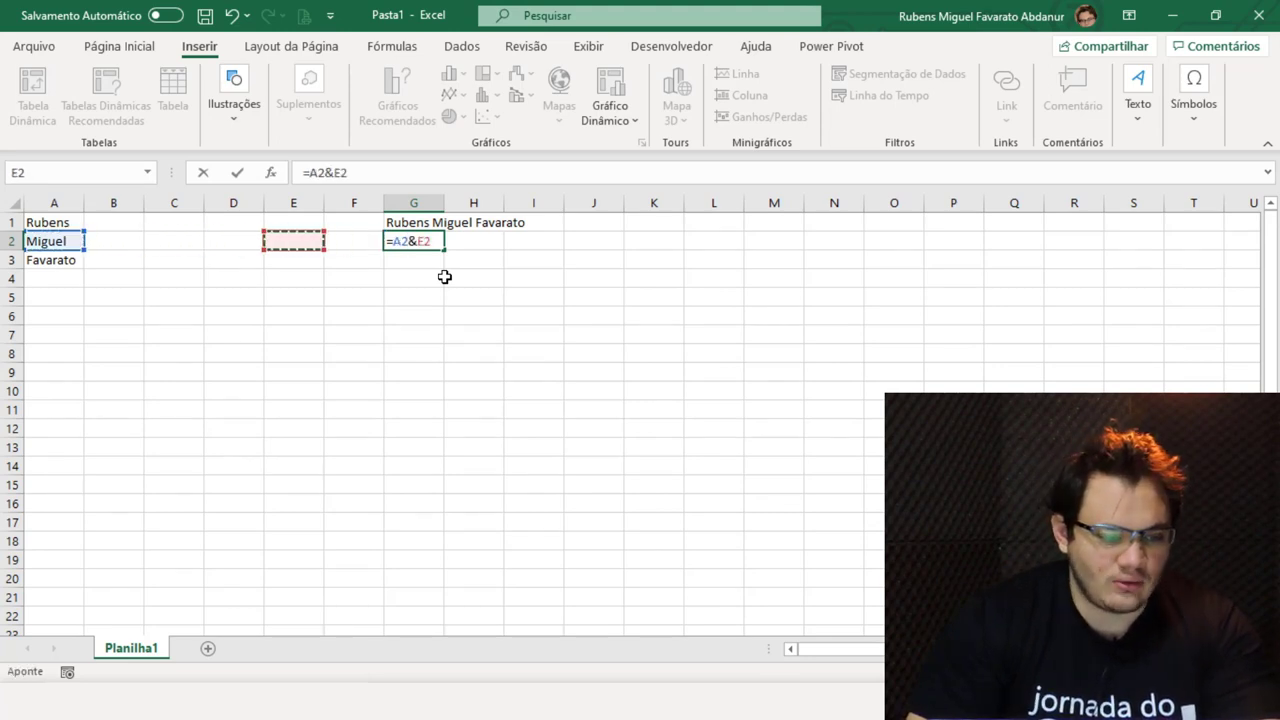
key(Left)
key(Left)
key(Left)
key(Right)
key(Right)
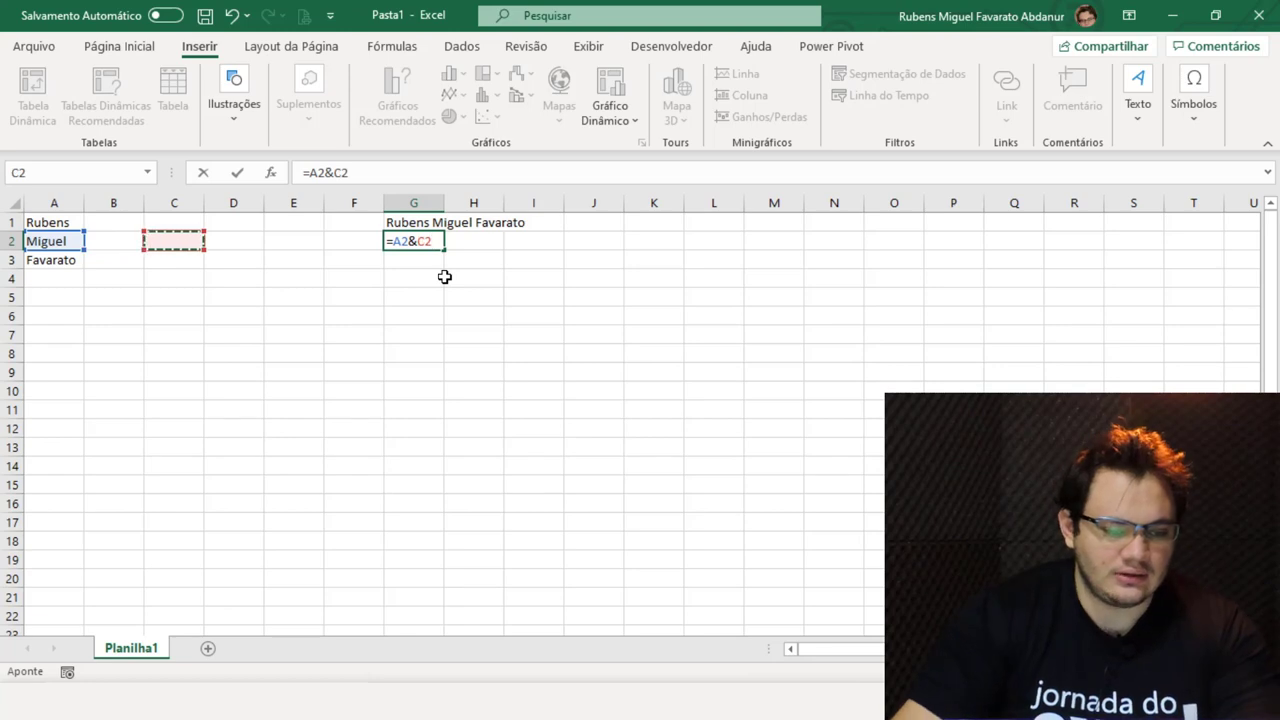
drag(68, 238, 68, 220)
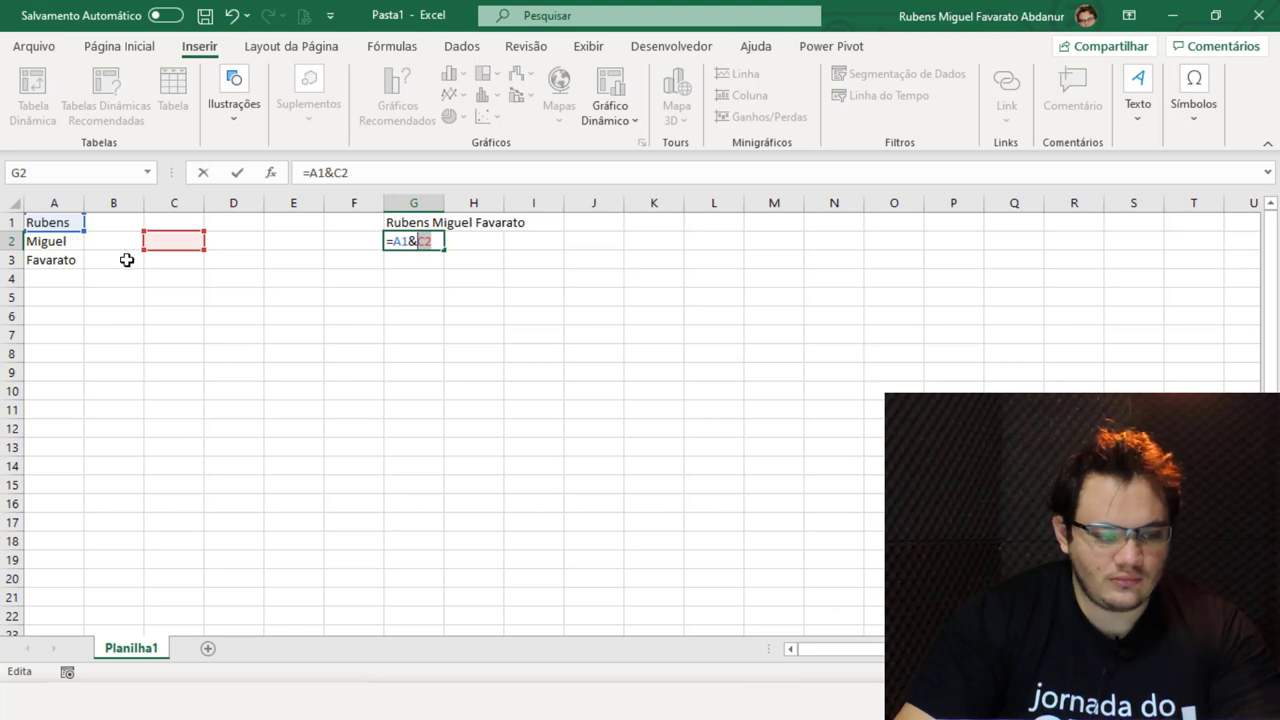
click(57, 240)
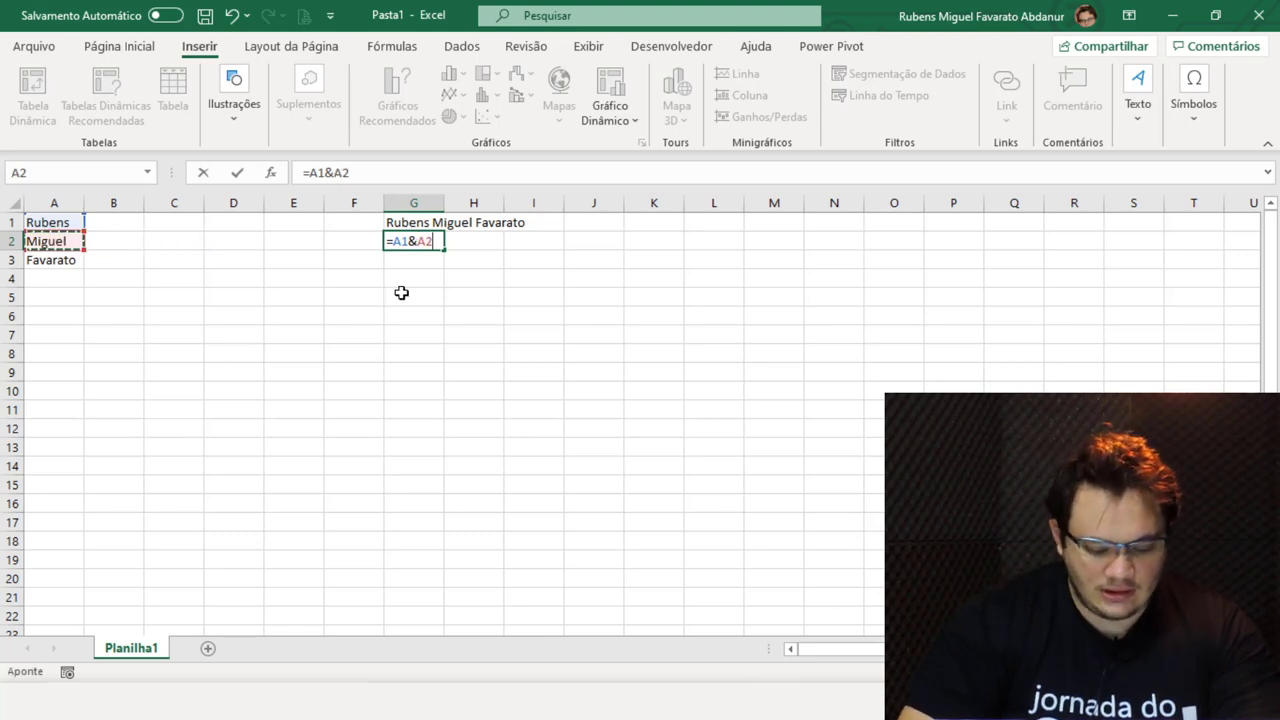
text(&)
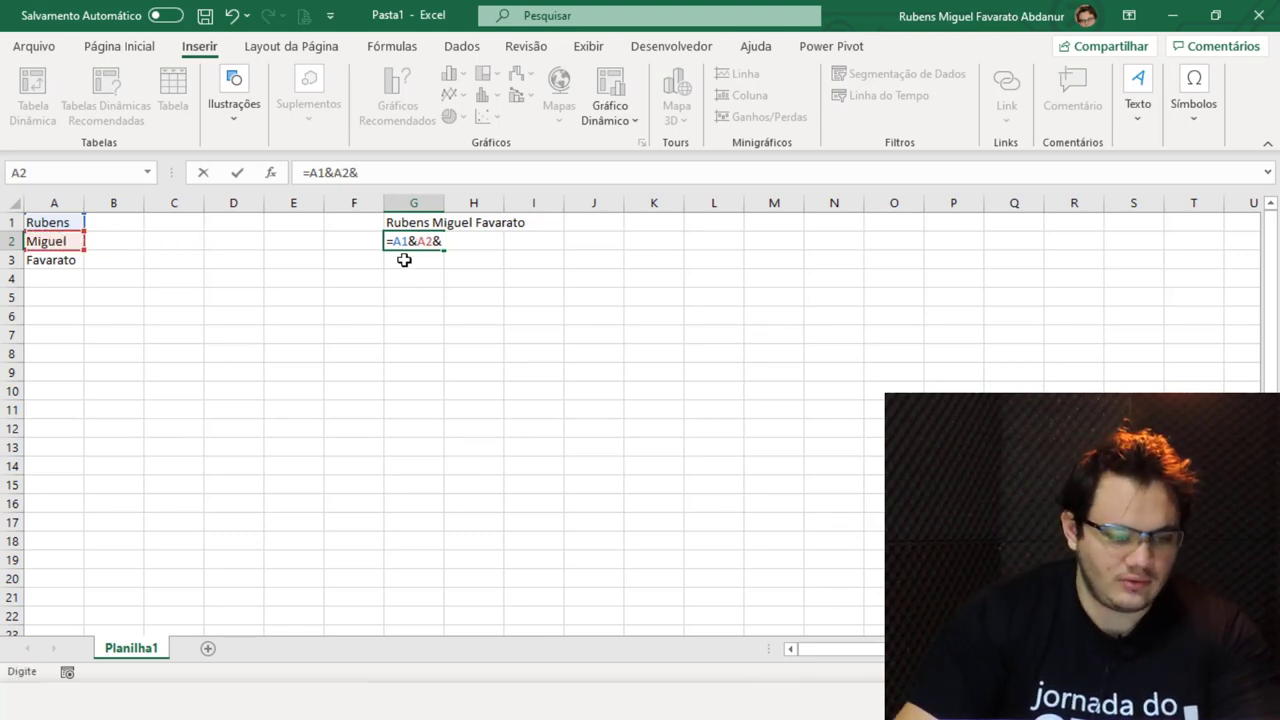
click(62, 258)
key(Return)
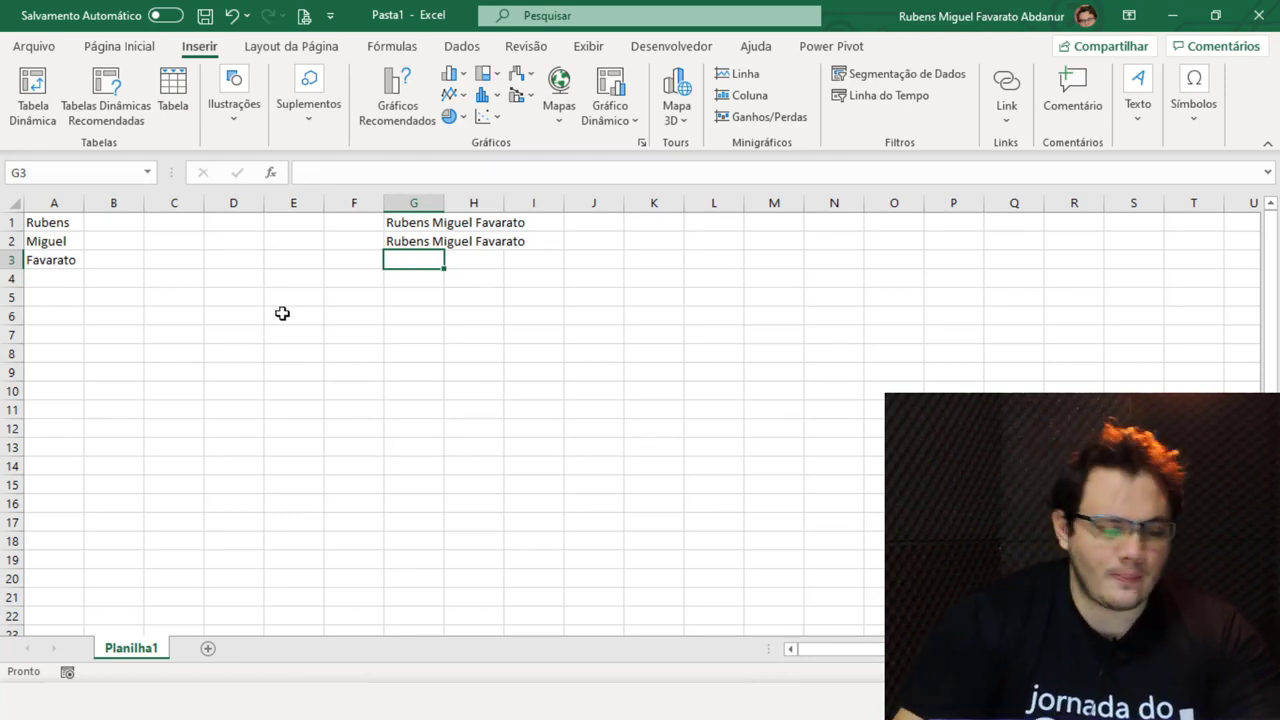
- Delete the trailing spaces from the names in A1 and A2
click(114, 240)
drag(50, 222, 50, 425)
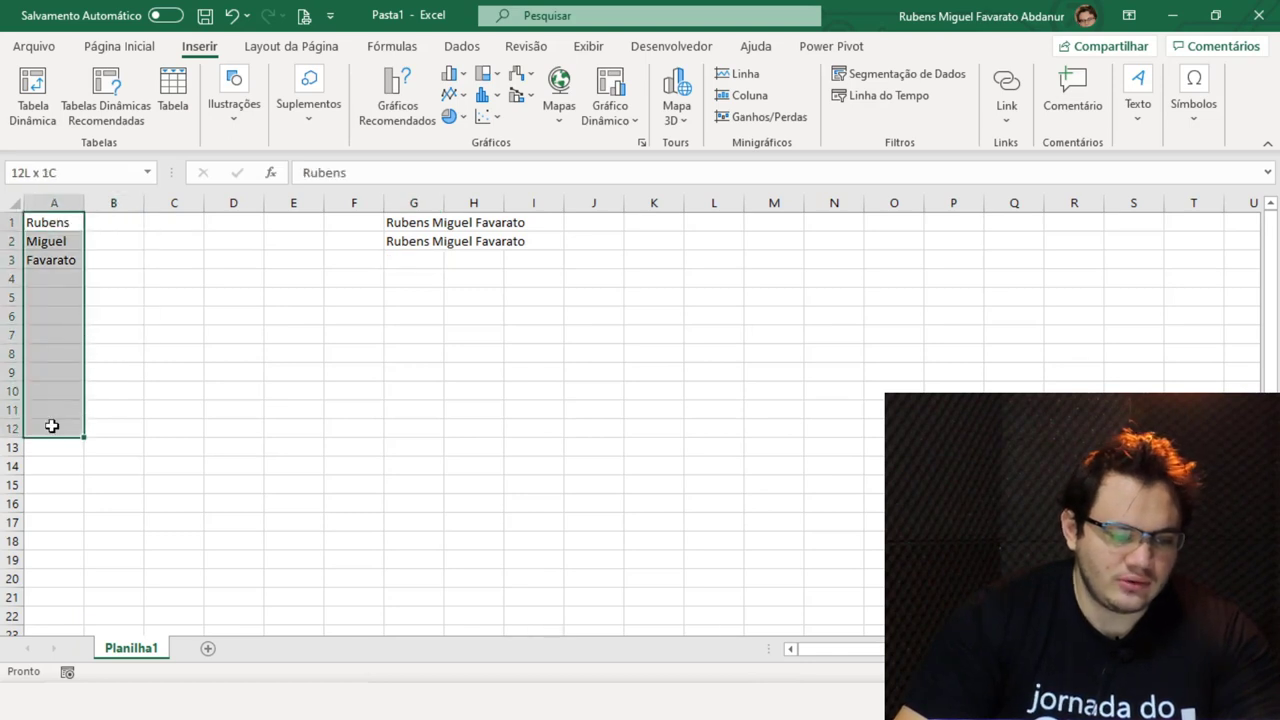
click(195, 395)
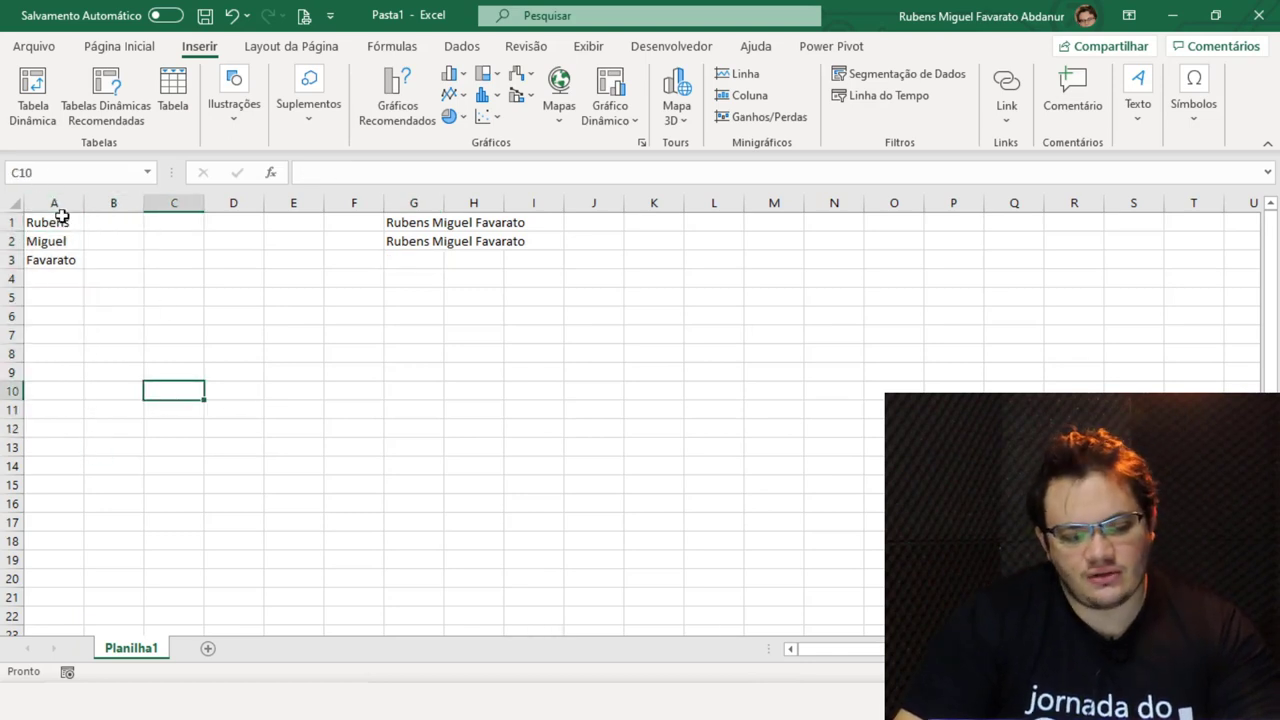
drag(50, 222, 55, 380)
drag(170, 335, 168, 320)
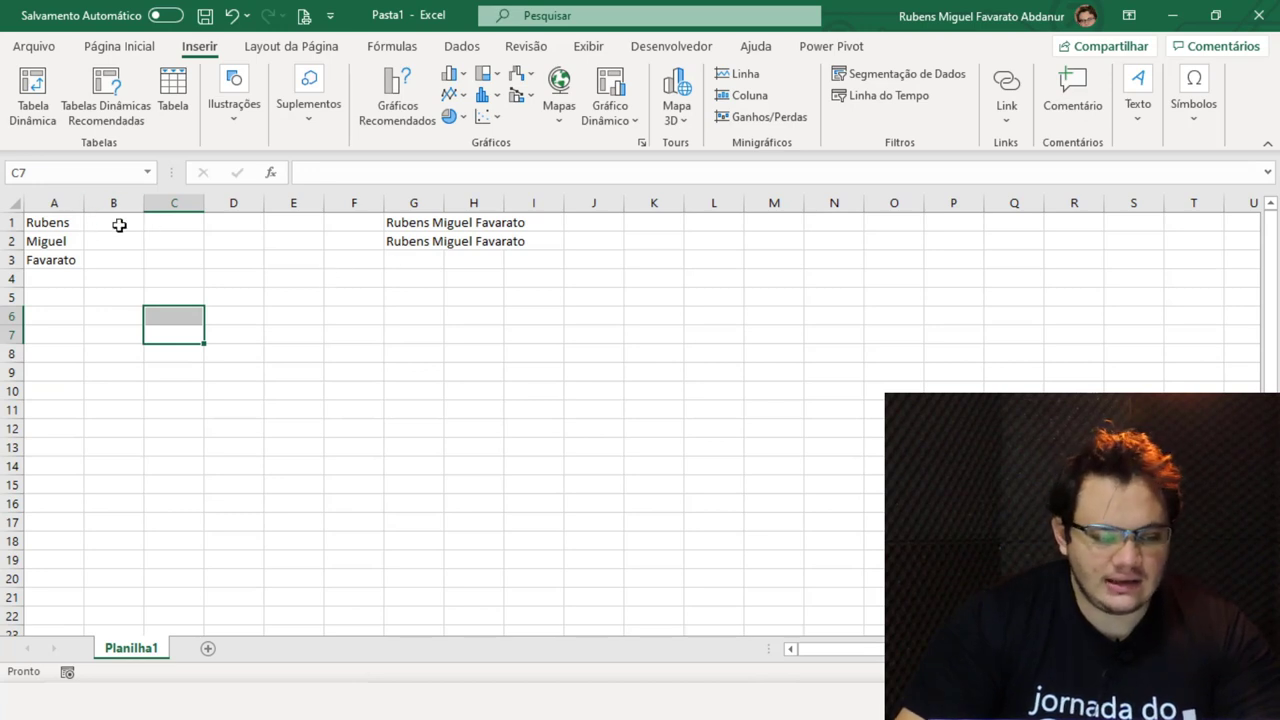
click(120, 224)
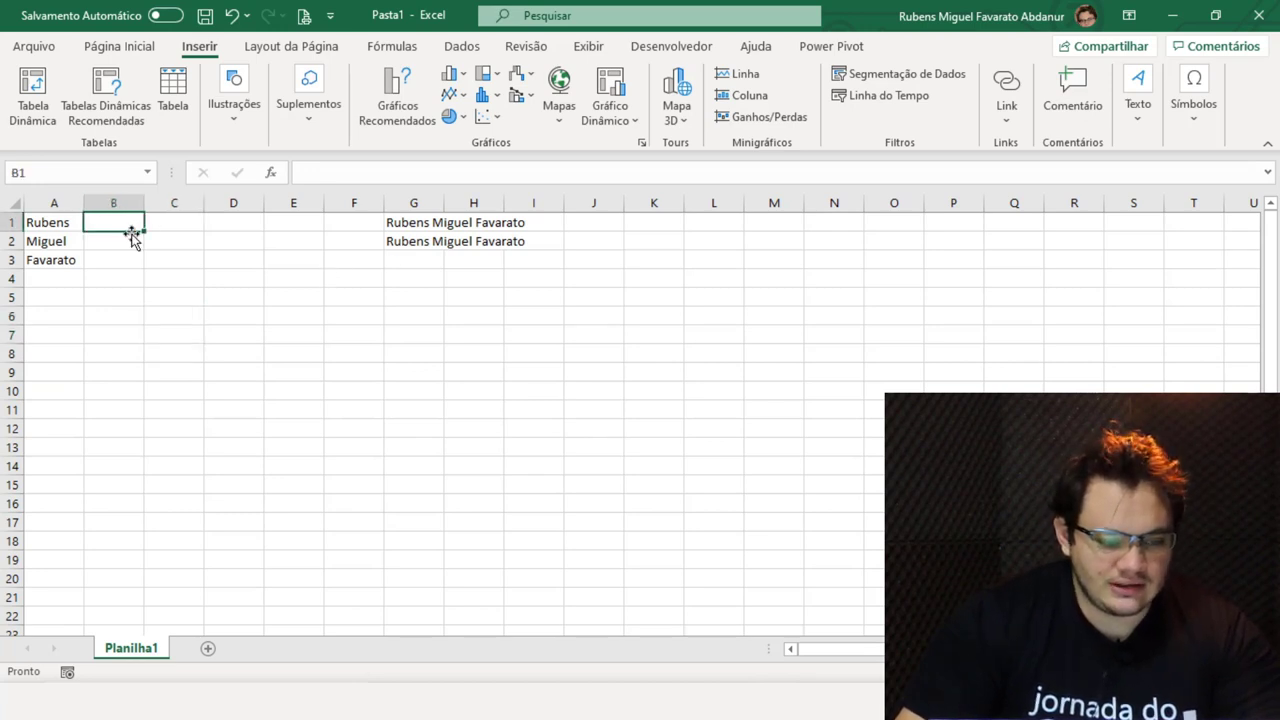
click(44, 222)
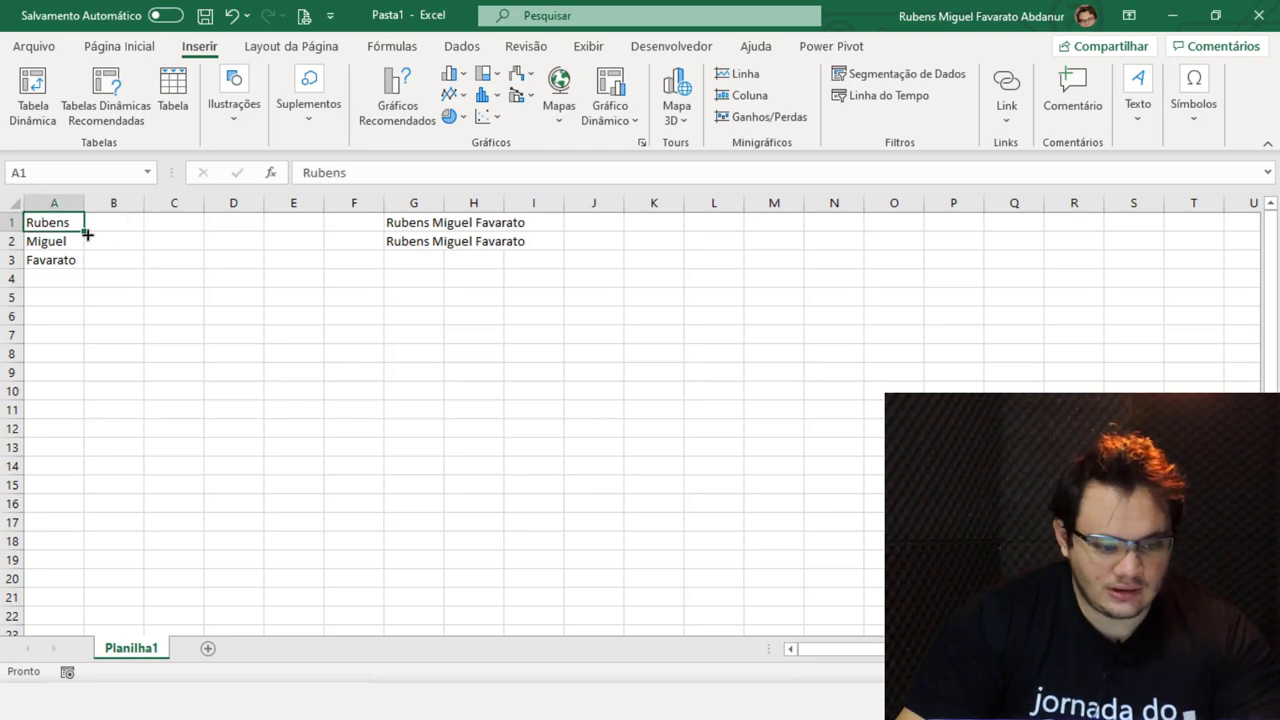
click(376, 173)
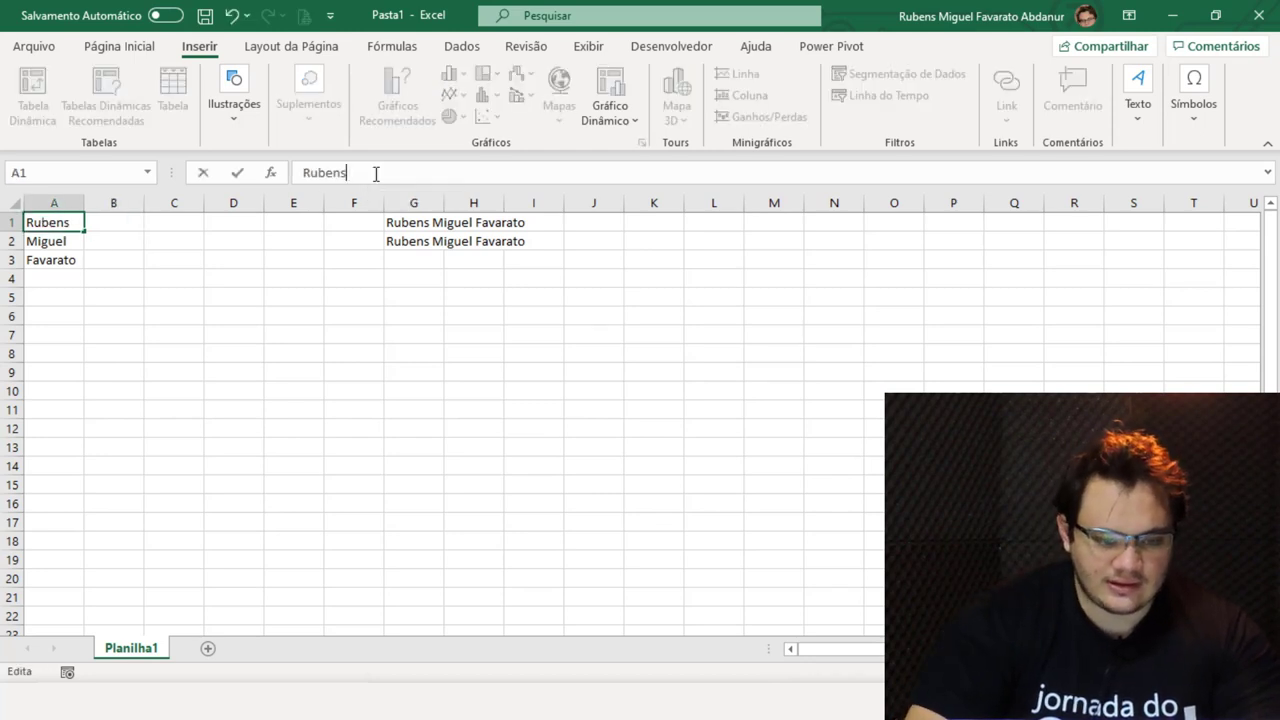
key(Return)
click(376, 173)
key(BackSpace)
key(Return)
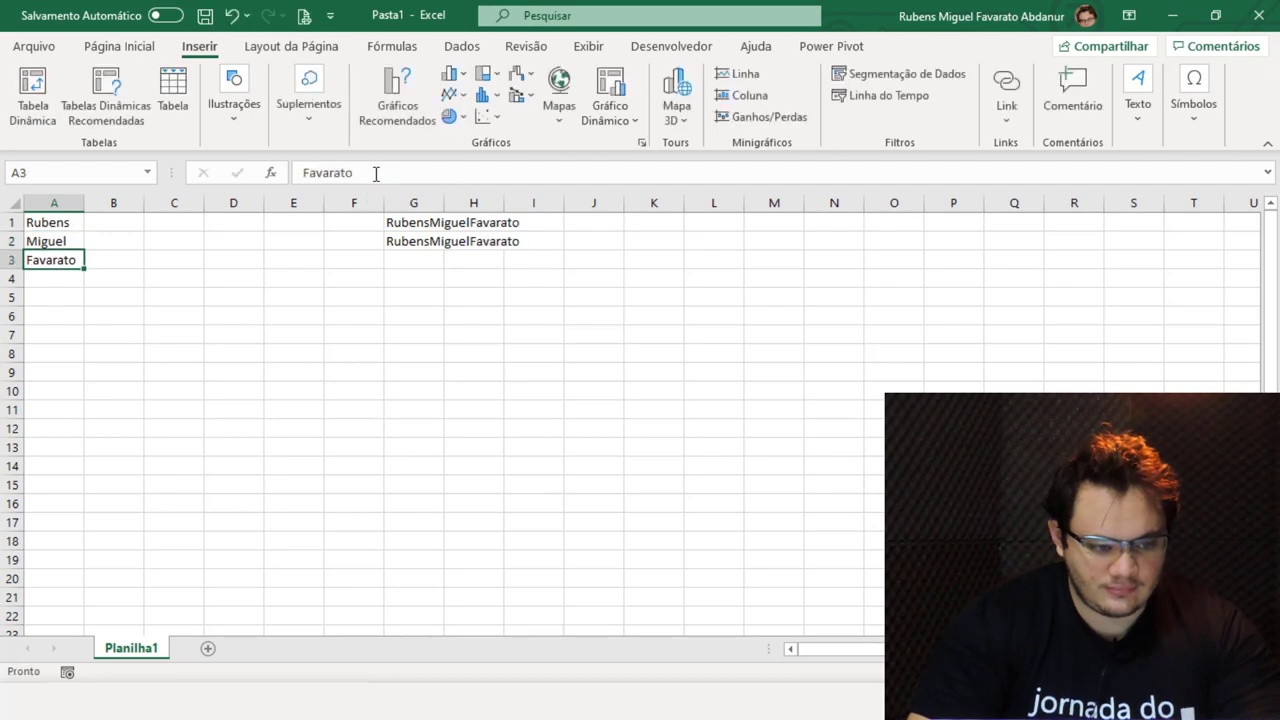
- Restore the final 'o' in A3's name and fill the three names down column A to row 13
click(376, 173)
key(BackSpace)
key(BackSpace)
text(o)
key(Return)
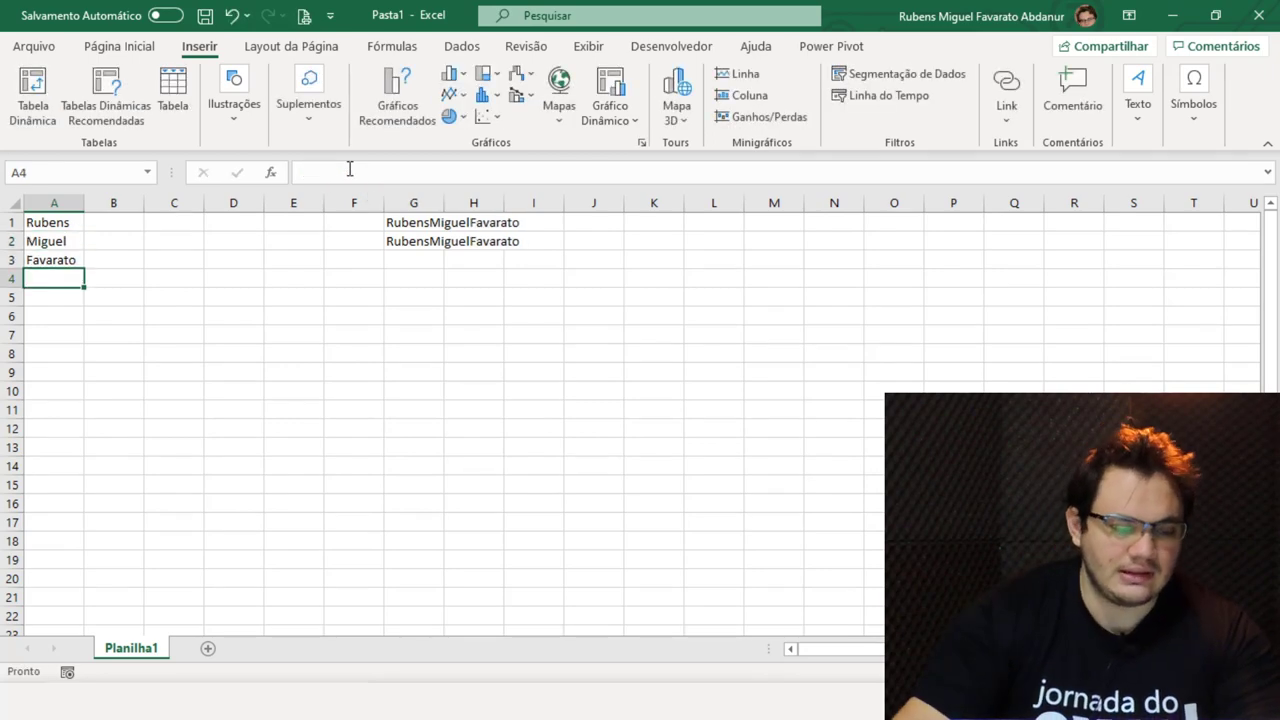
click(54, 203)
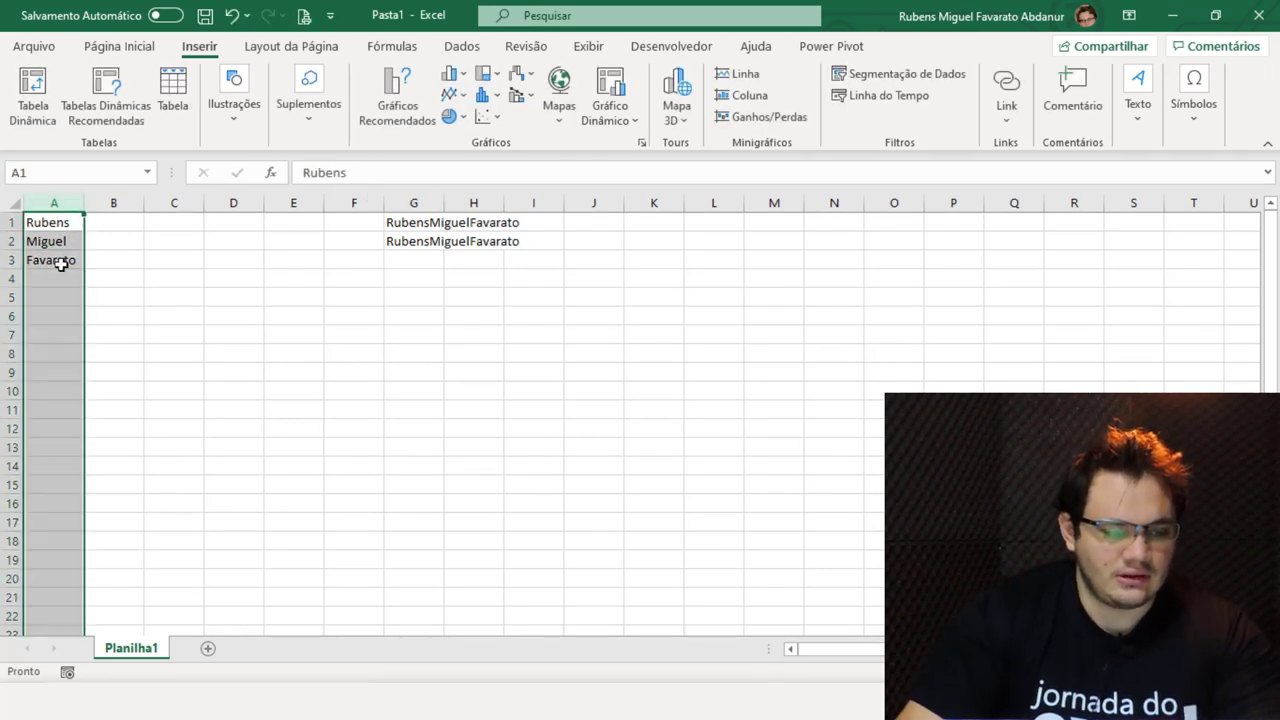
mouse_move(60, 222)
mouse_down()
mouse_move(62, 259)
mouse_move(144, 441)
mouse_up()
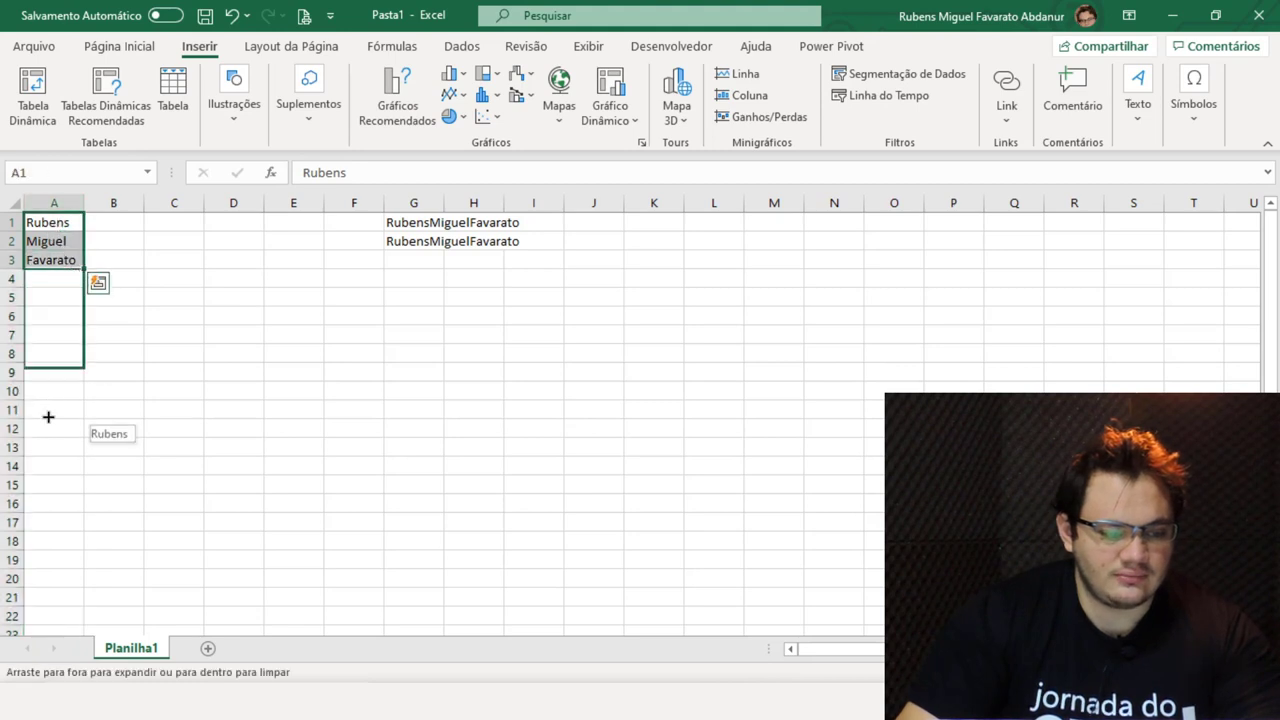
- Put a single space in B1 and copy it down column B to B13
click(95, 220)
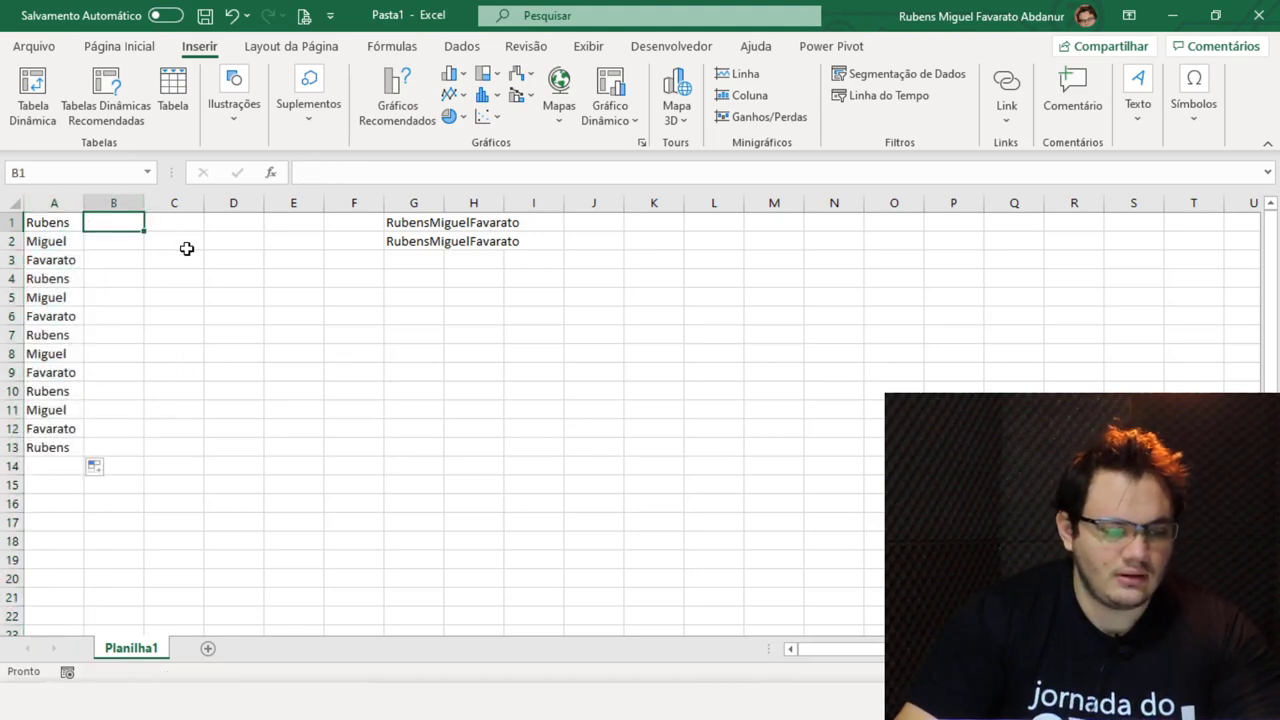
double_click(133, 221)
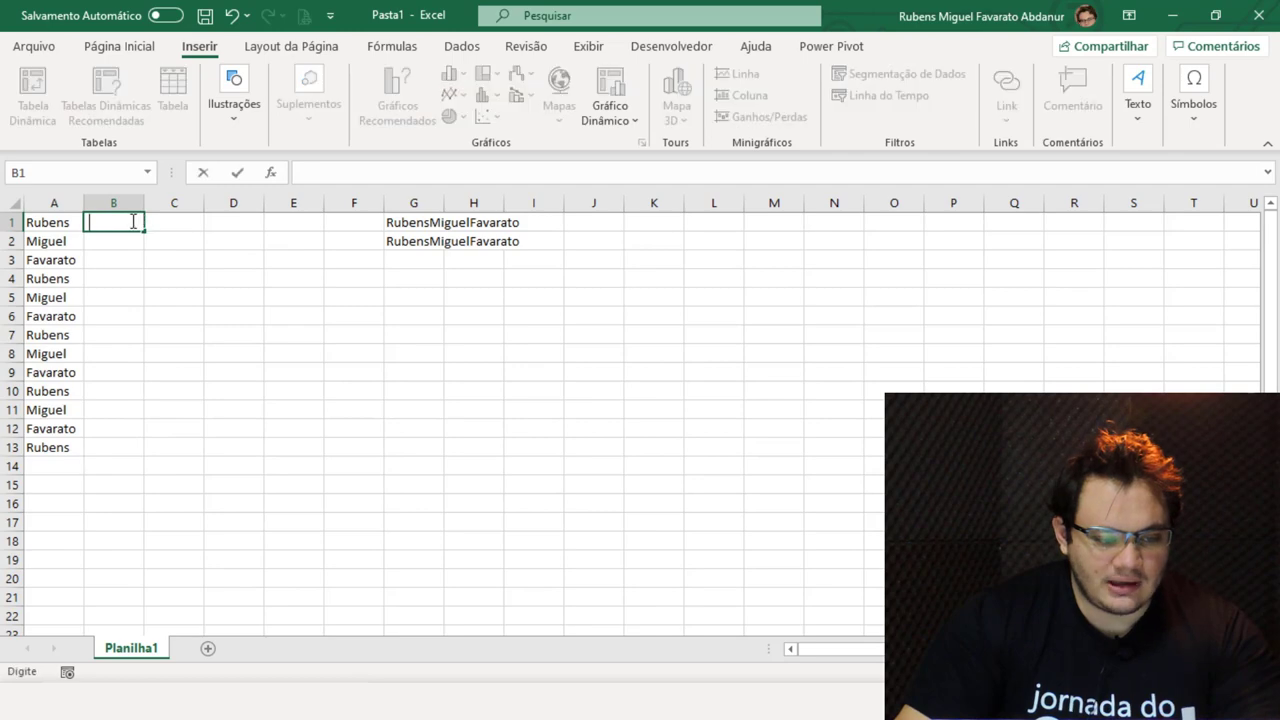
key(Return)
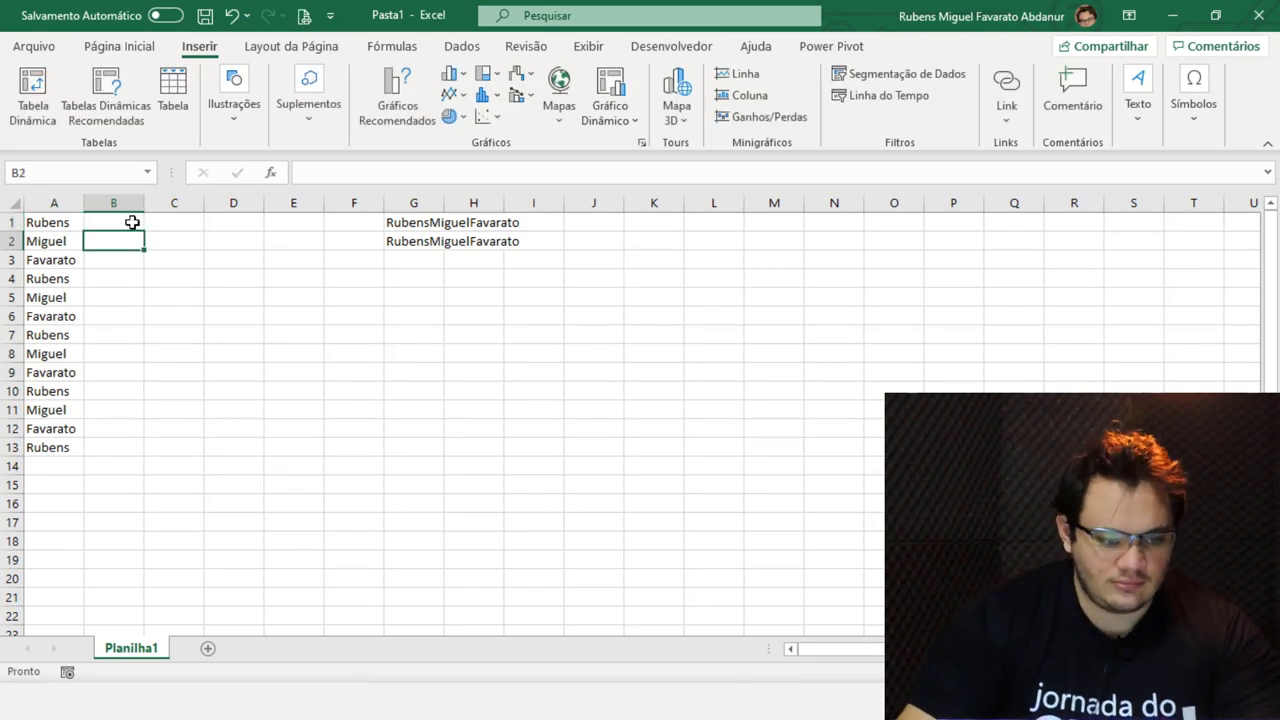
click(132, 222)
drag(145, 231, 127, 457)
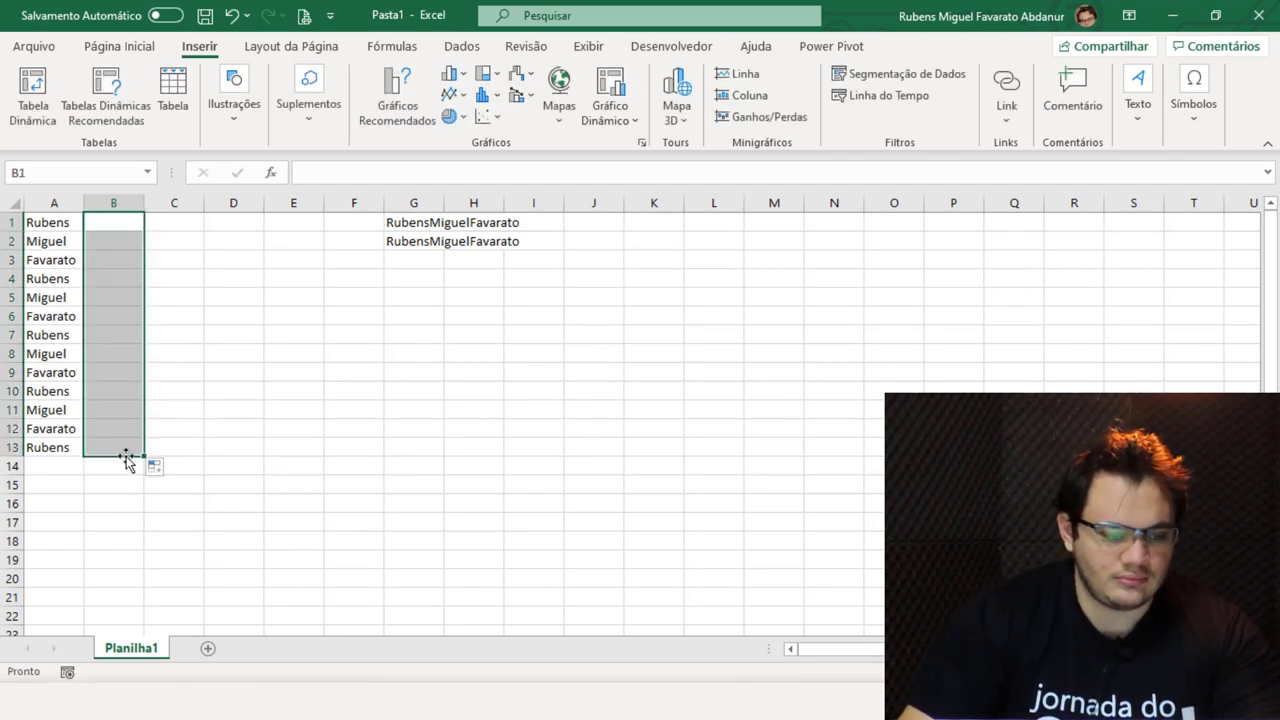
click(121, 374)
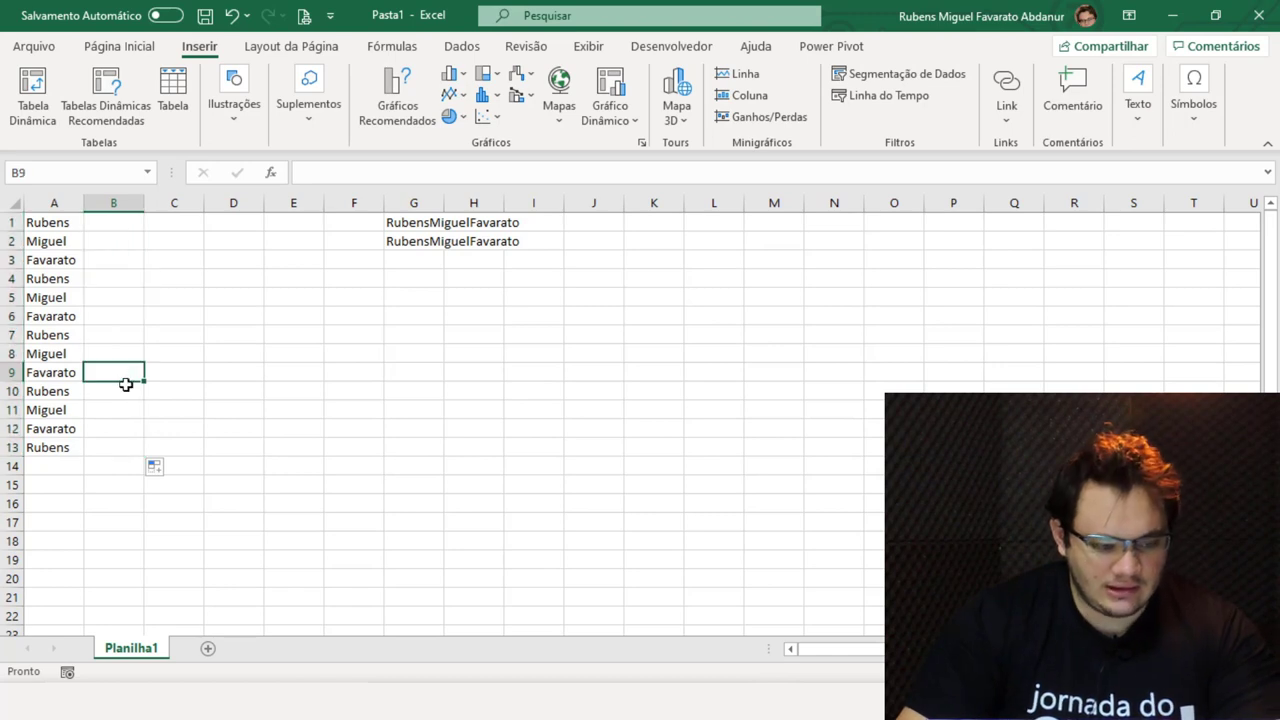
double_click(126, 384)
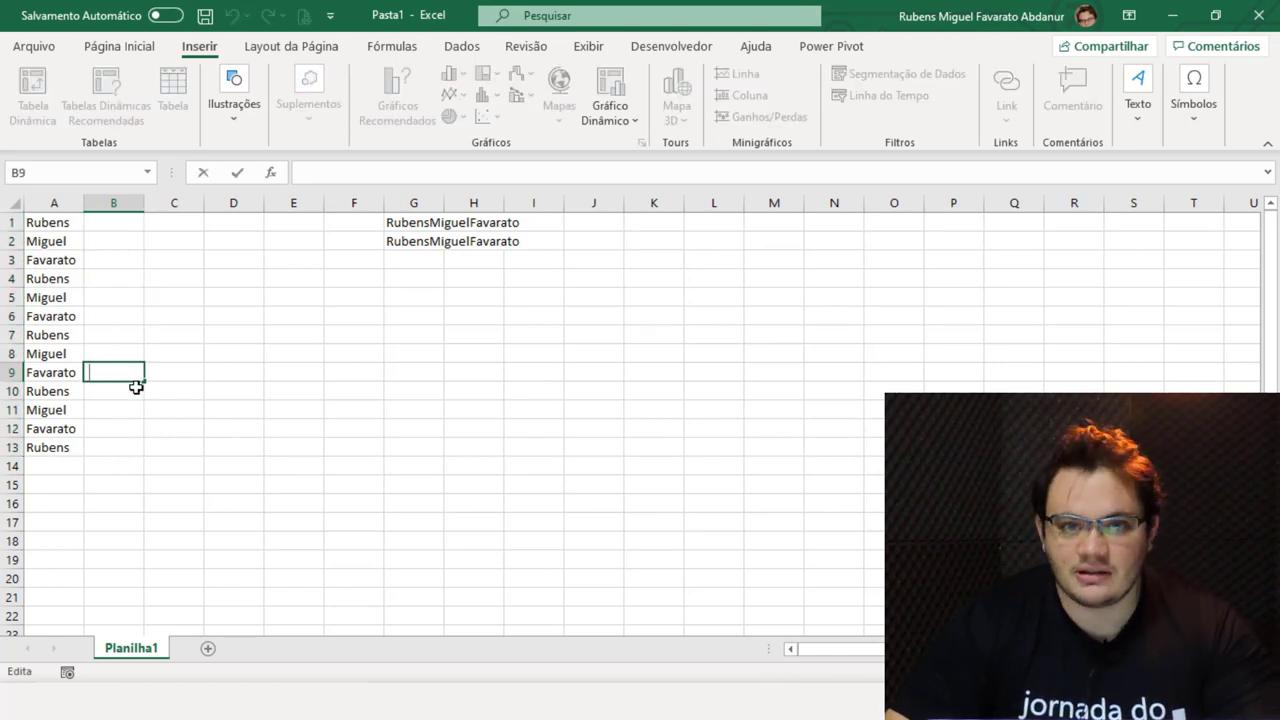
click(137, 388)
- Enter =A1&B1 in C1 and fill it down to C13
click(166, 226)
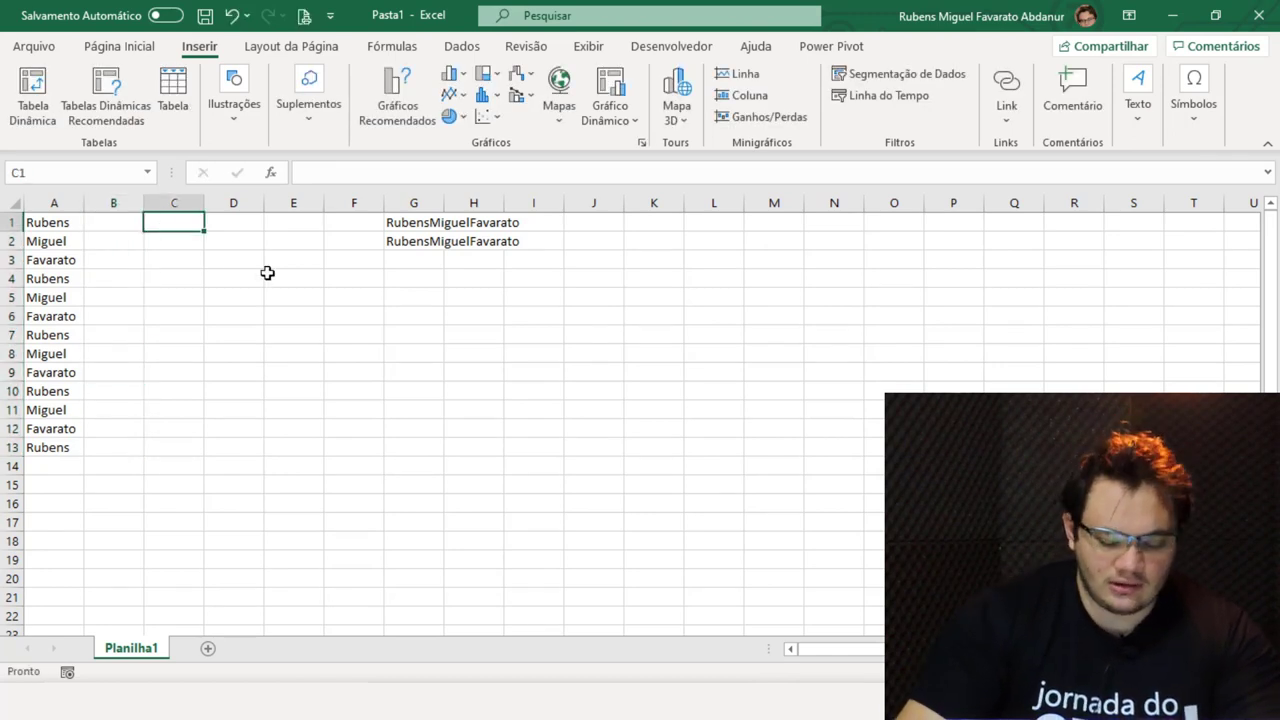
text(=)
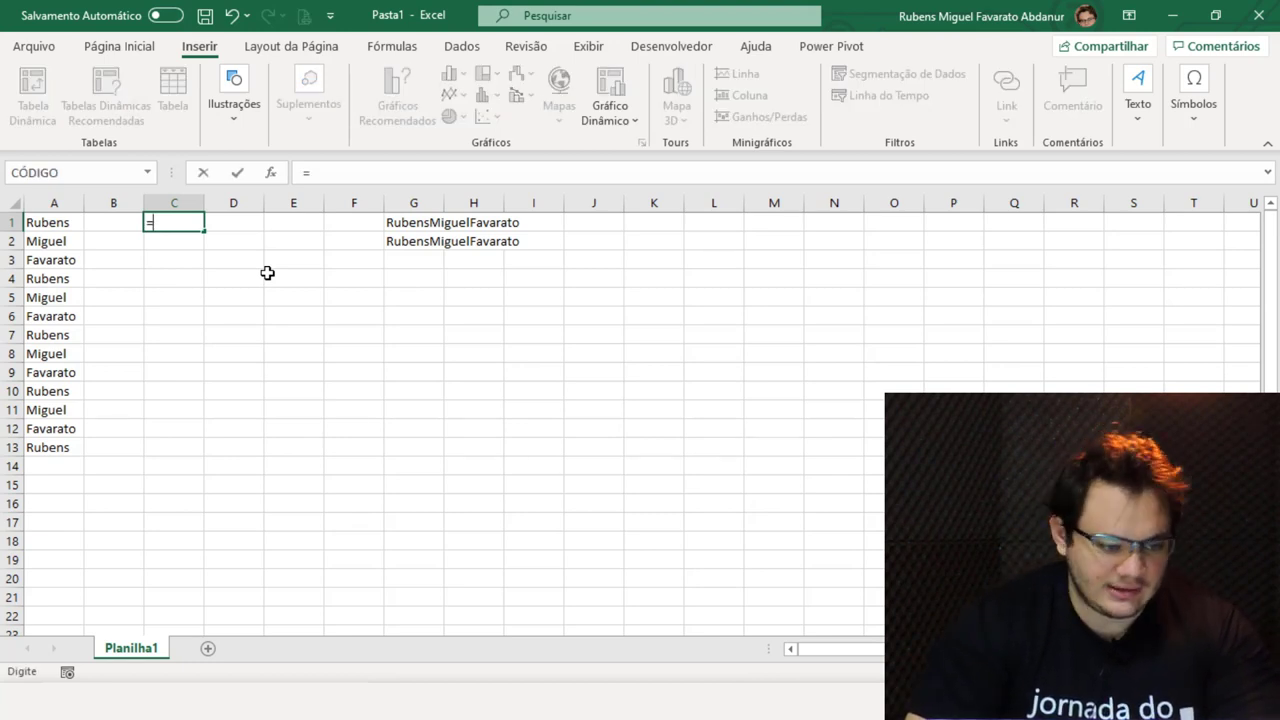
key(Left)
key(Left)
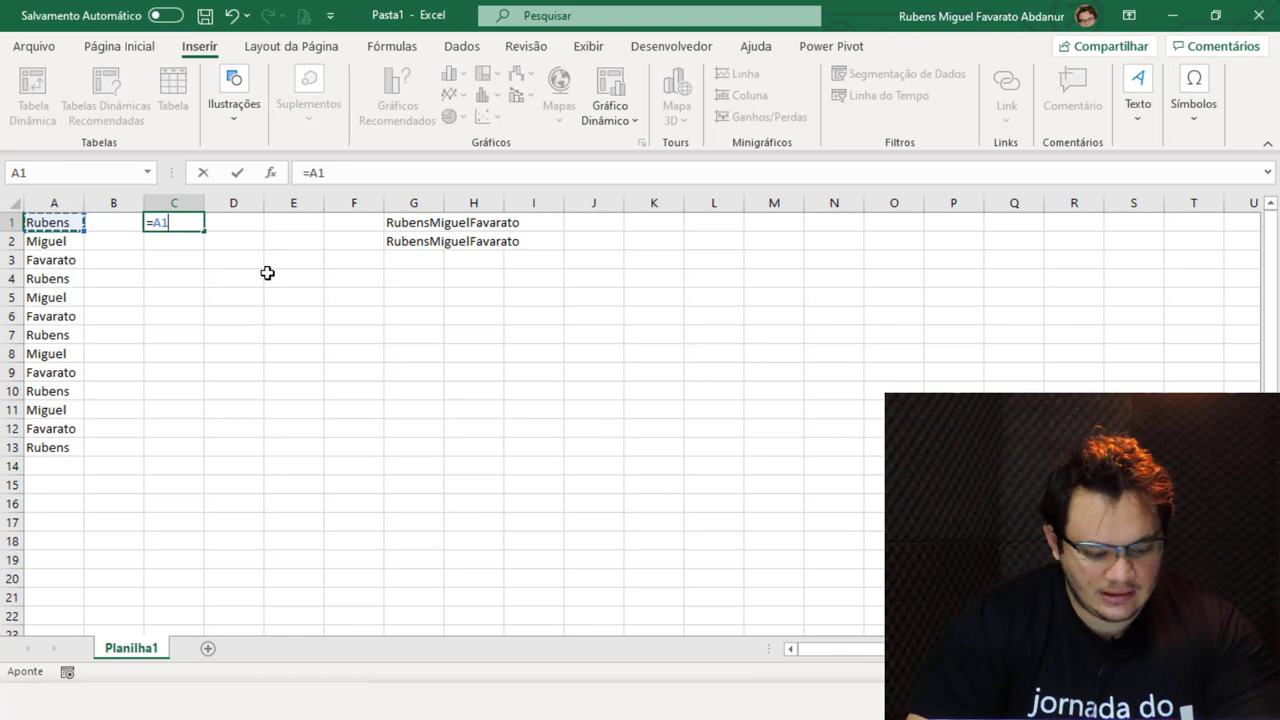
text(&)
key(Left)
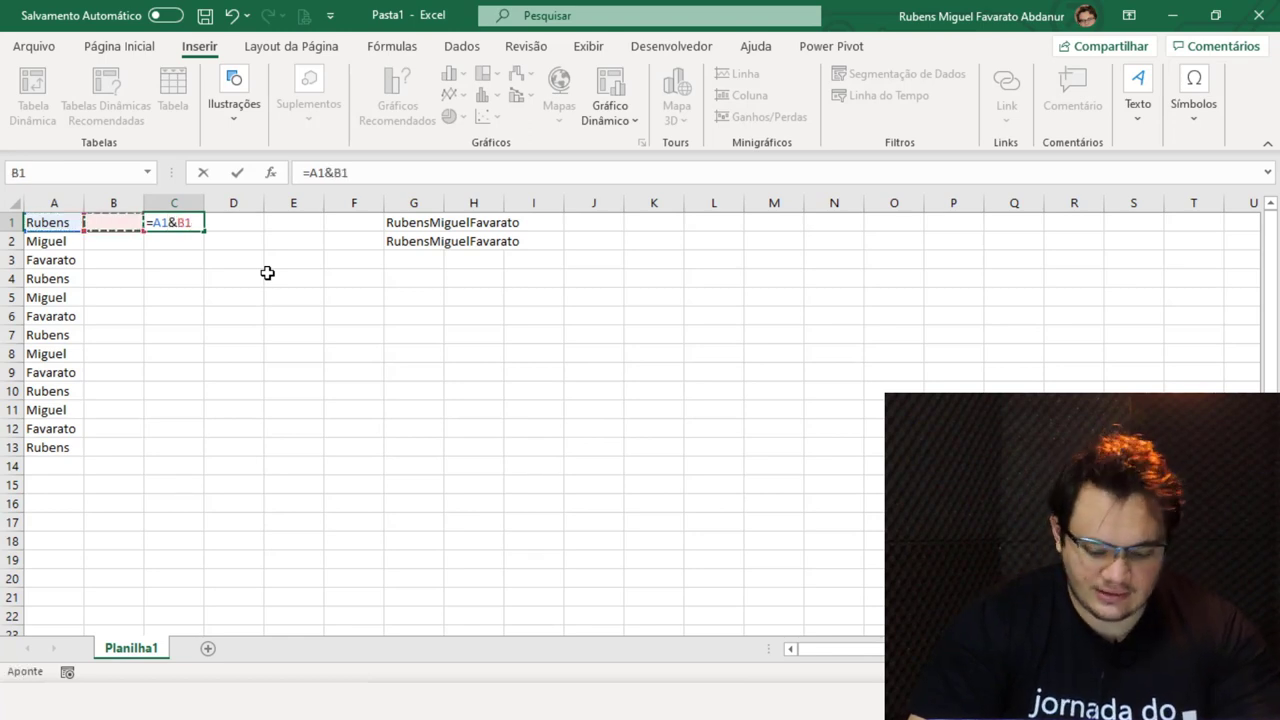
key(Return)
click(194, 224)
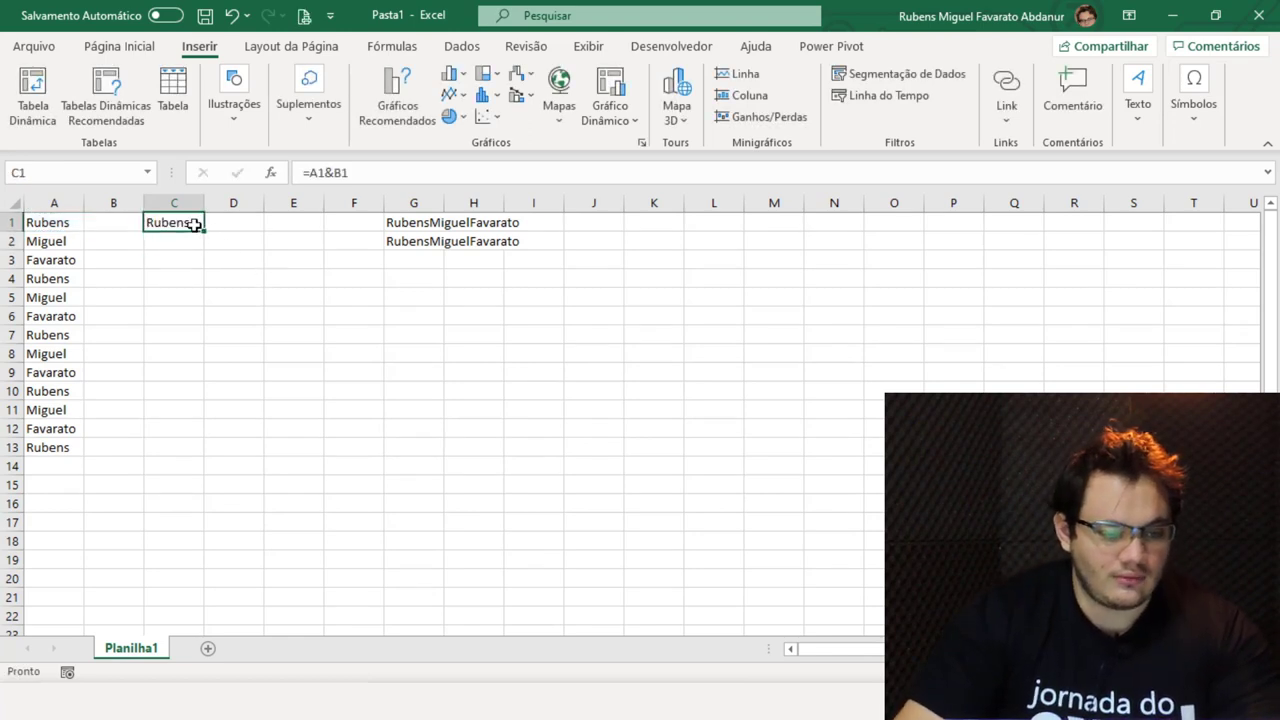
drag(203, 228, 145, 449)
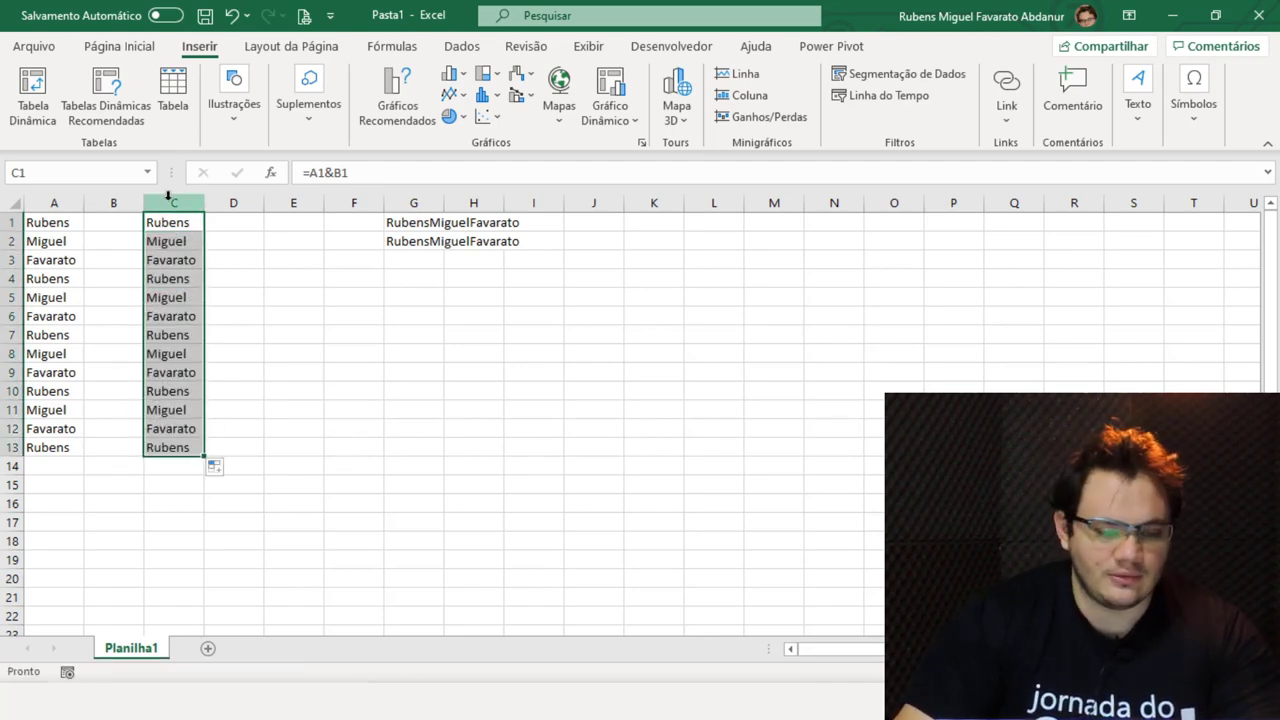
drag(406, 222, 408, 238)
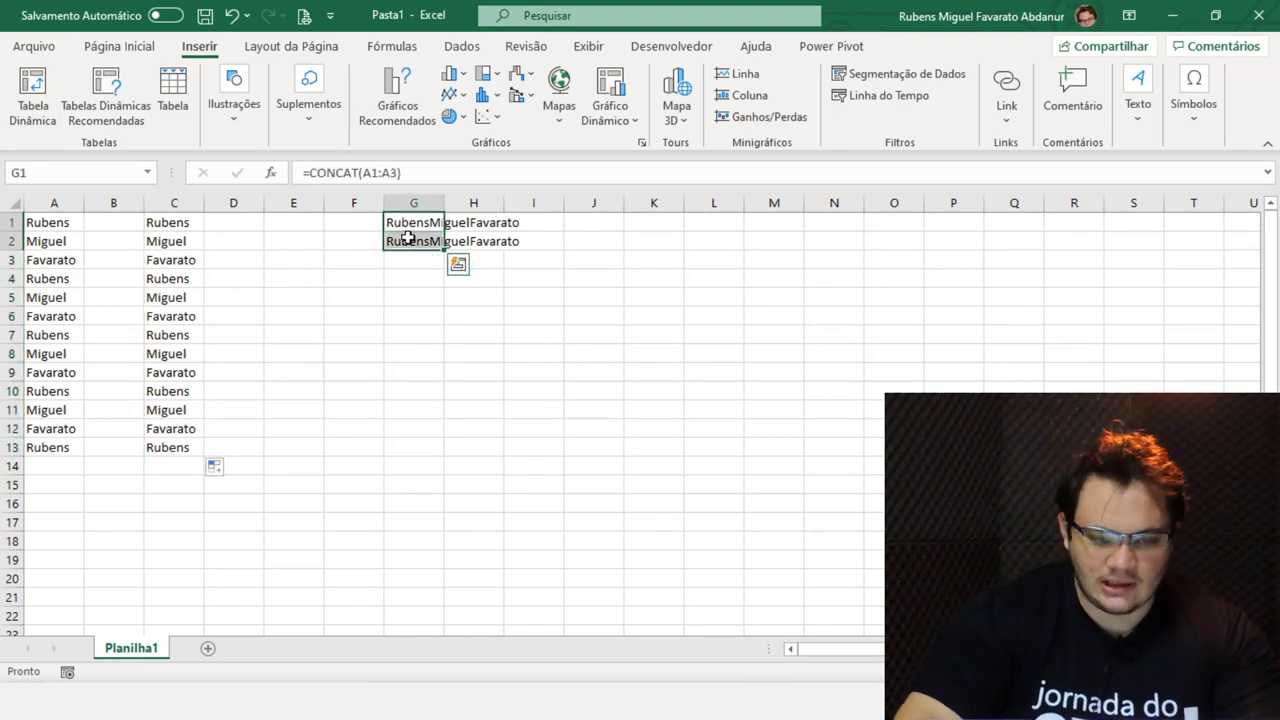
- Clear G1:G2 and enter a CONCAT over the column C names in G1
key(Delete)
click(415, 222)
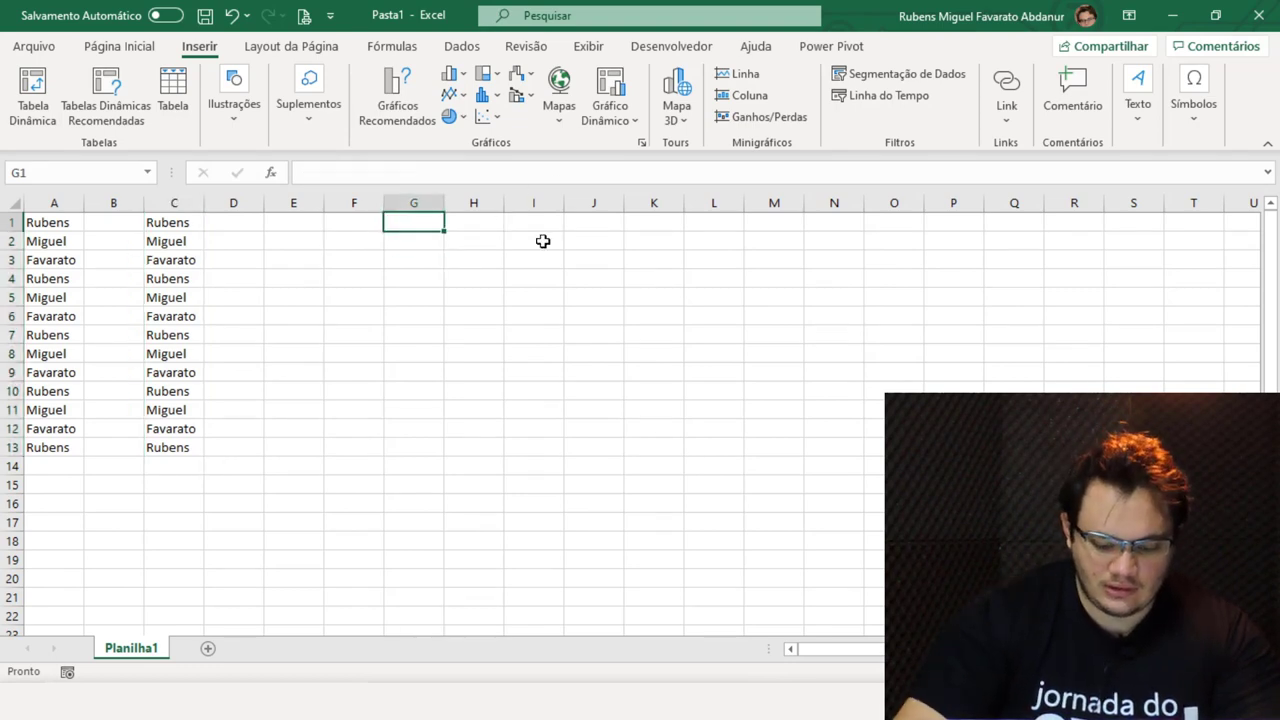
text(=con)
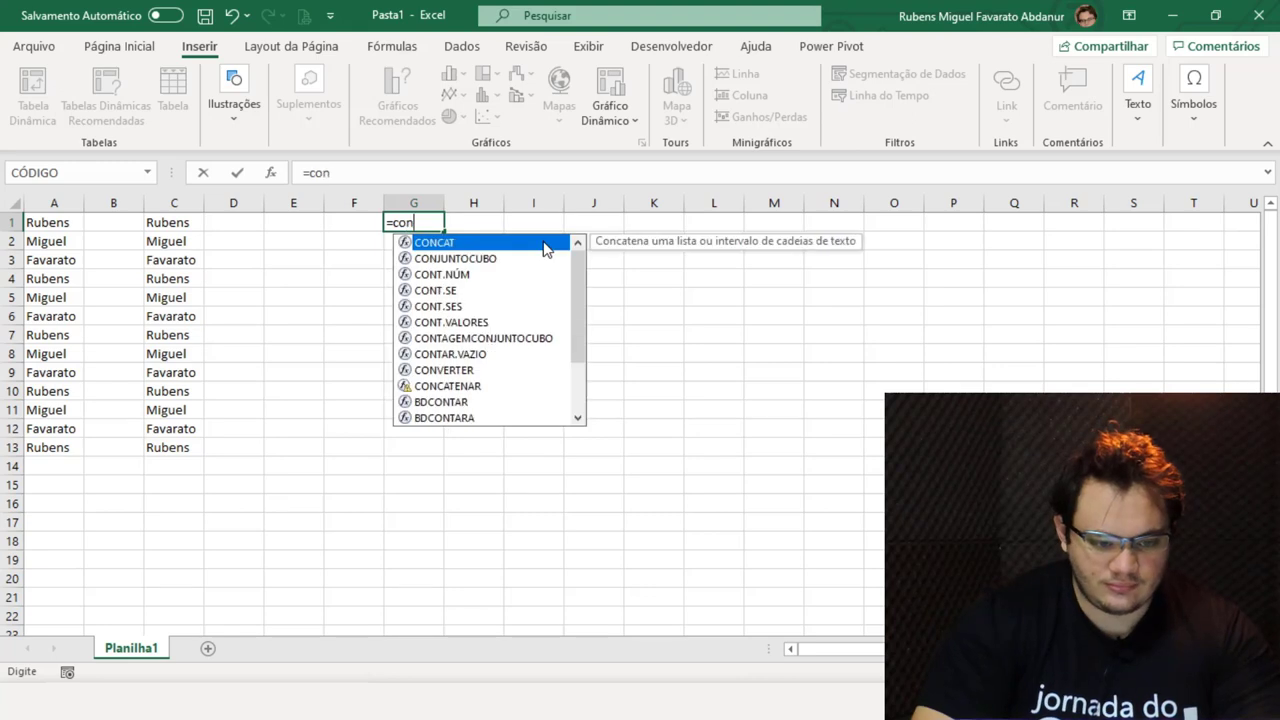
text(cat)
key(Tab)
drag(158, 222, 162, 309)
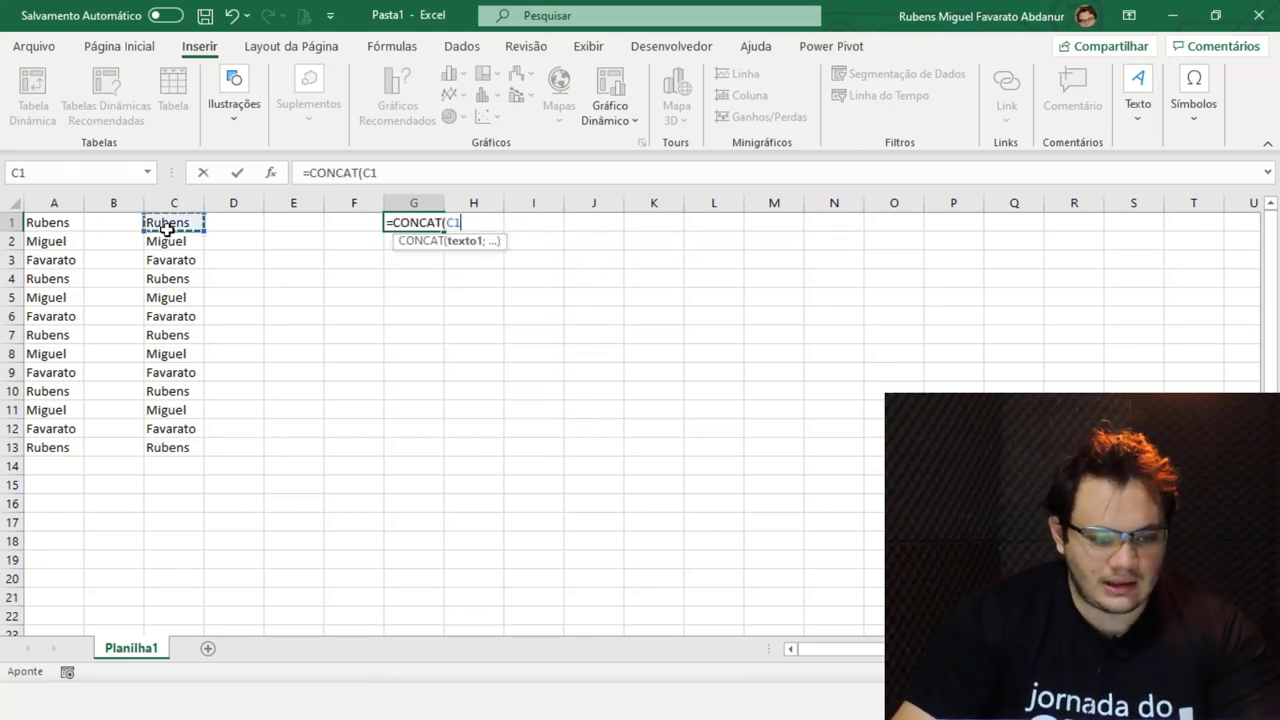
key(Return)
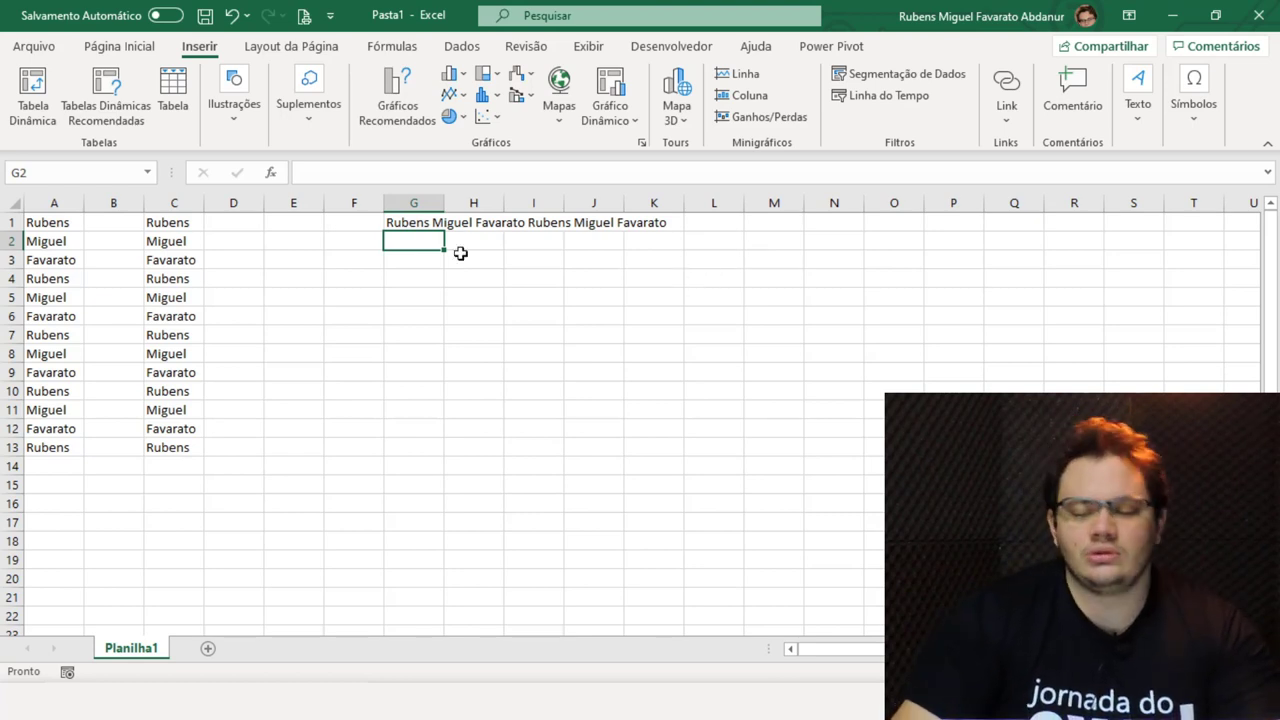
- Convert the joined names in C1:C13 to plain values with Paste Values
drag(456, 253, 428, 229)
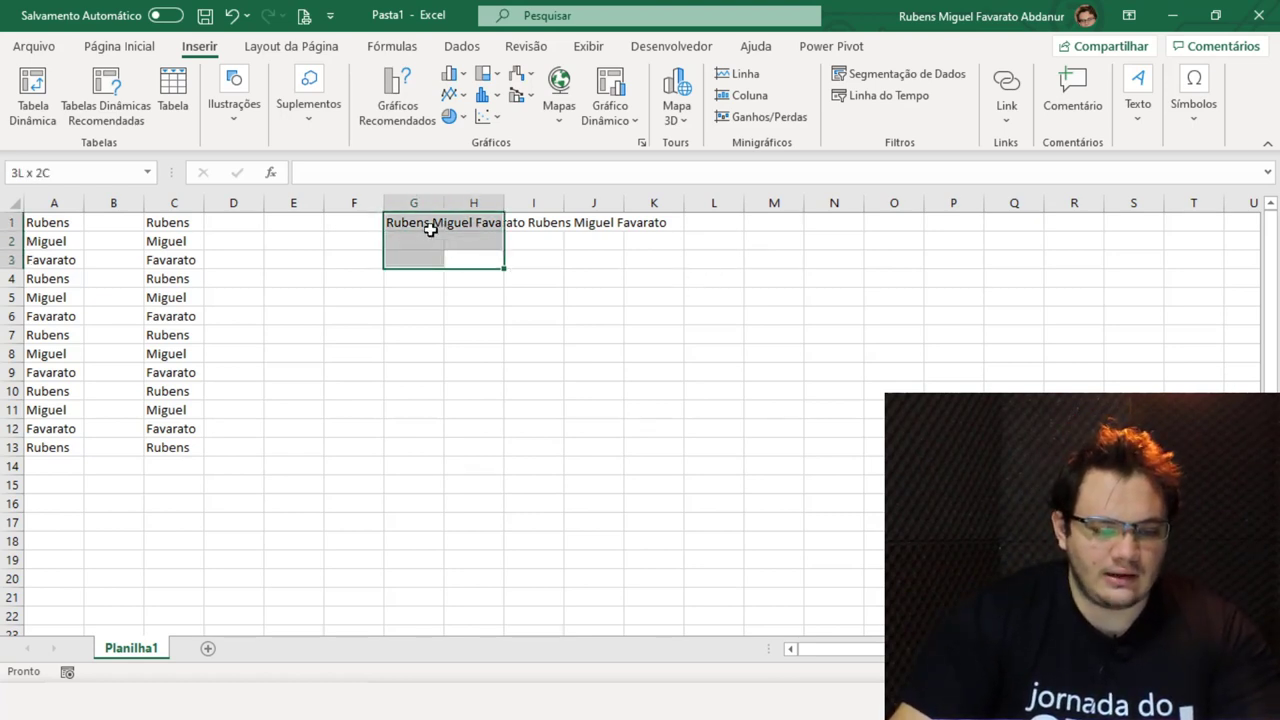
click(117, 277)
drag(177, 216, 175, 445)
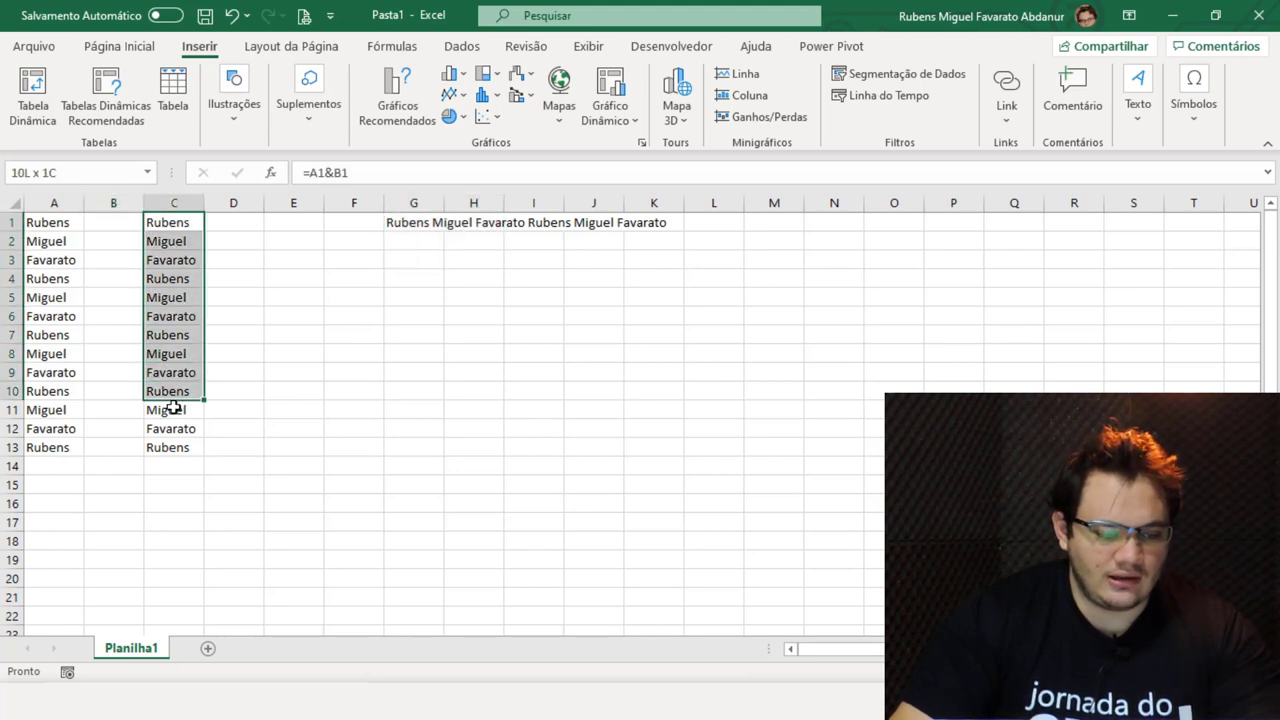
key(ctrl+c)
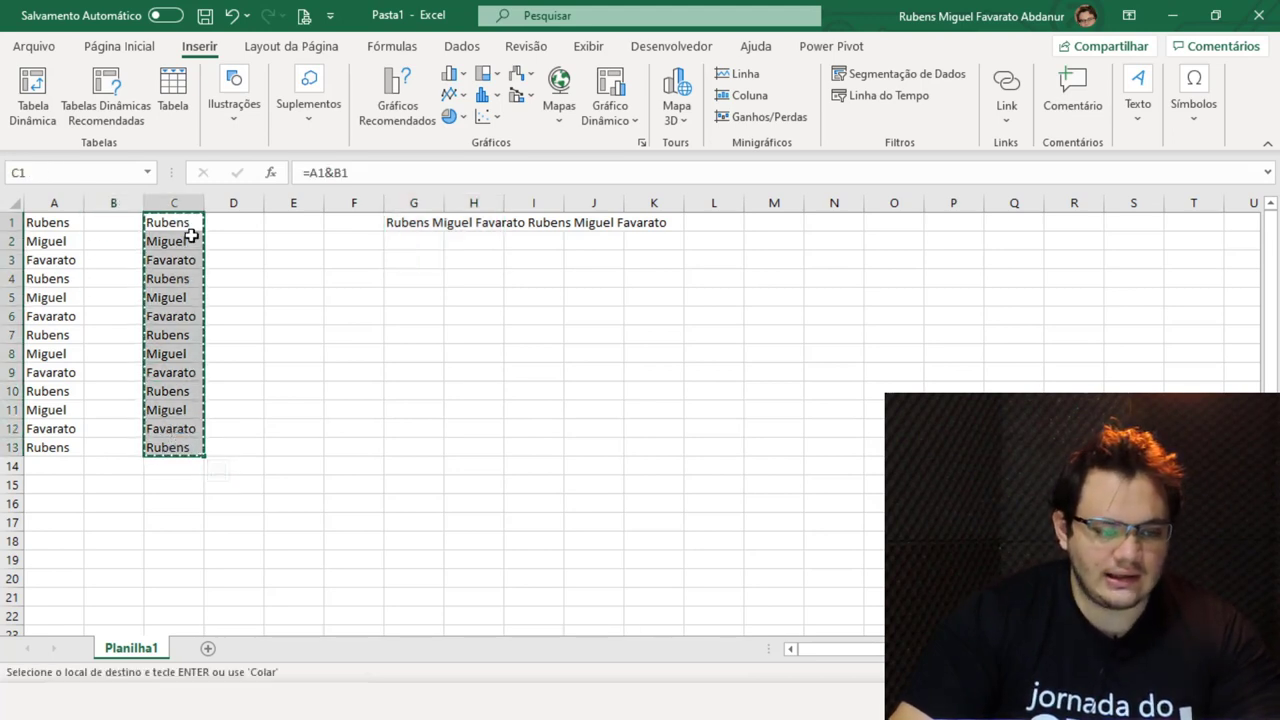
click(183, 222)
key(alt+h)
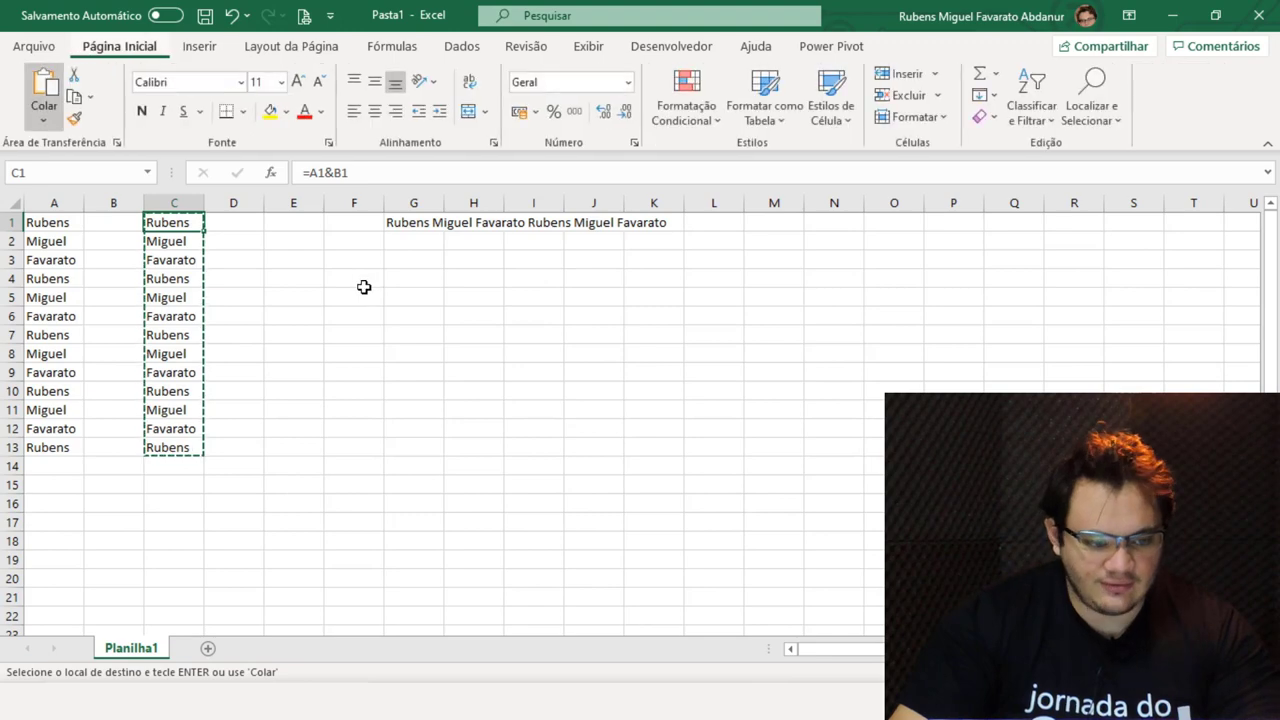
key(v)
key(v)
key(Escape)
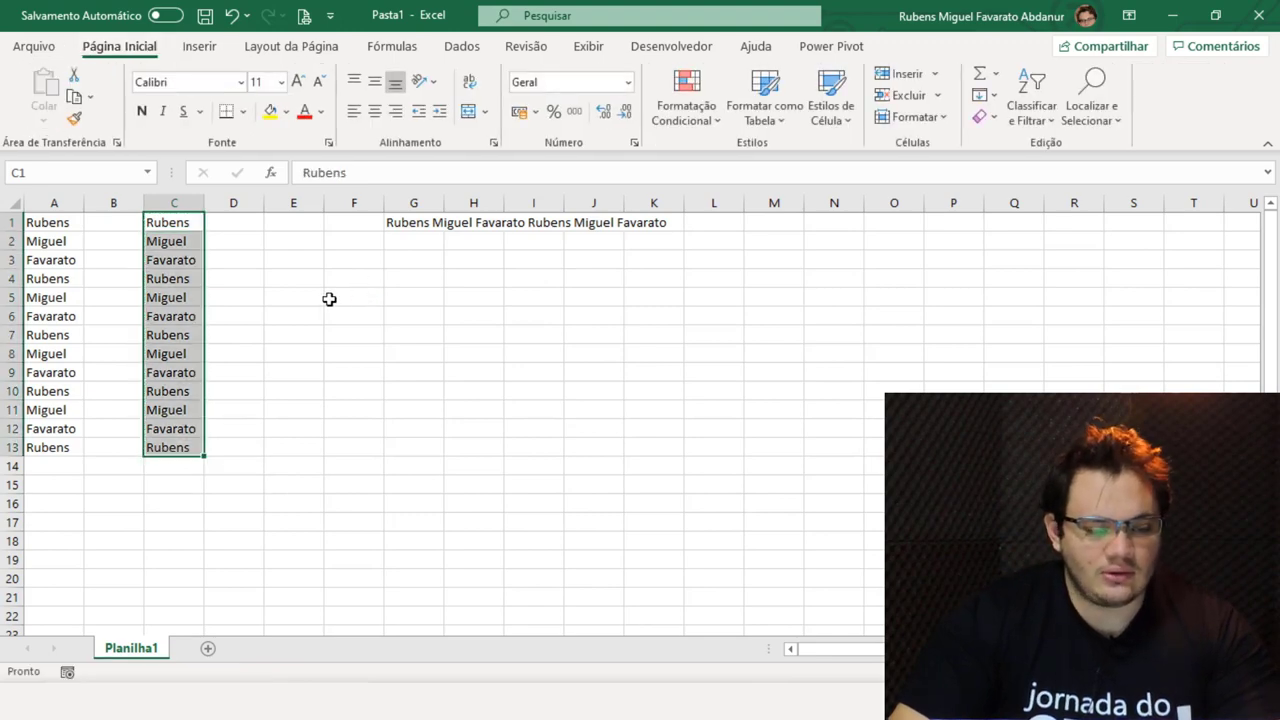
click(167, 242)
click(171, 297)
click(188, 412)
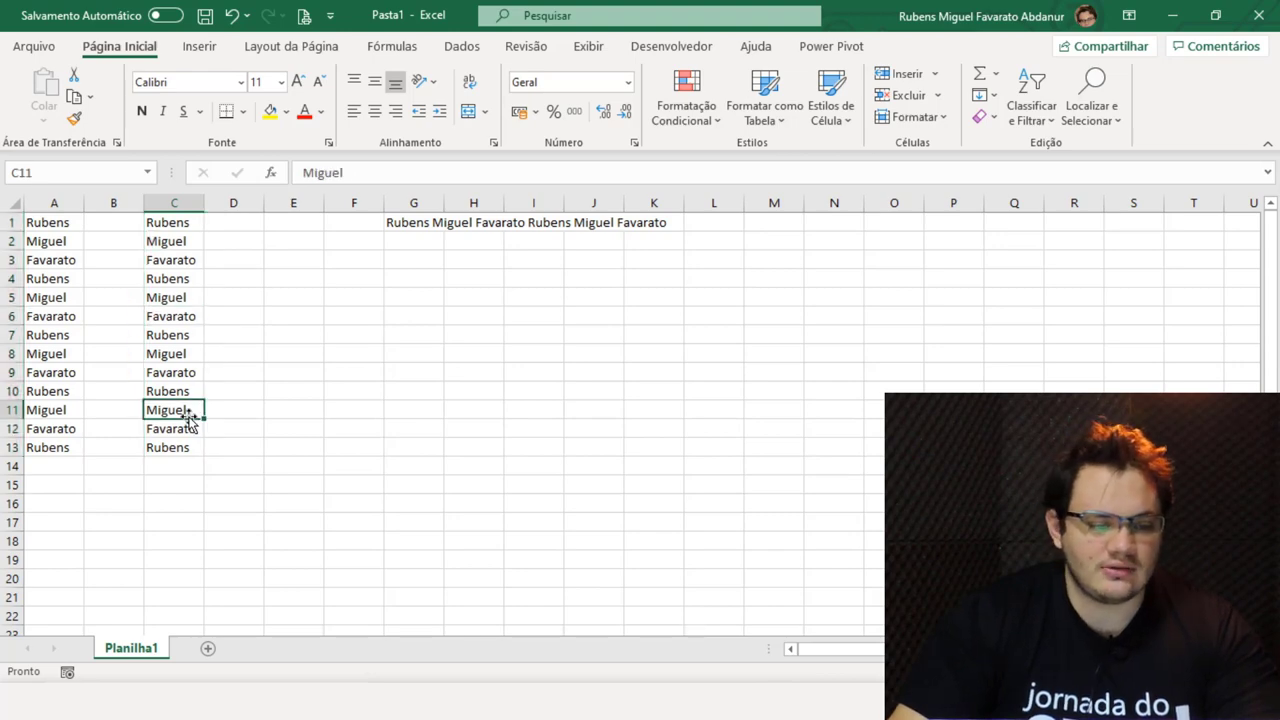
- Delete columns A and B
drag(40, 203, 120, 203)
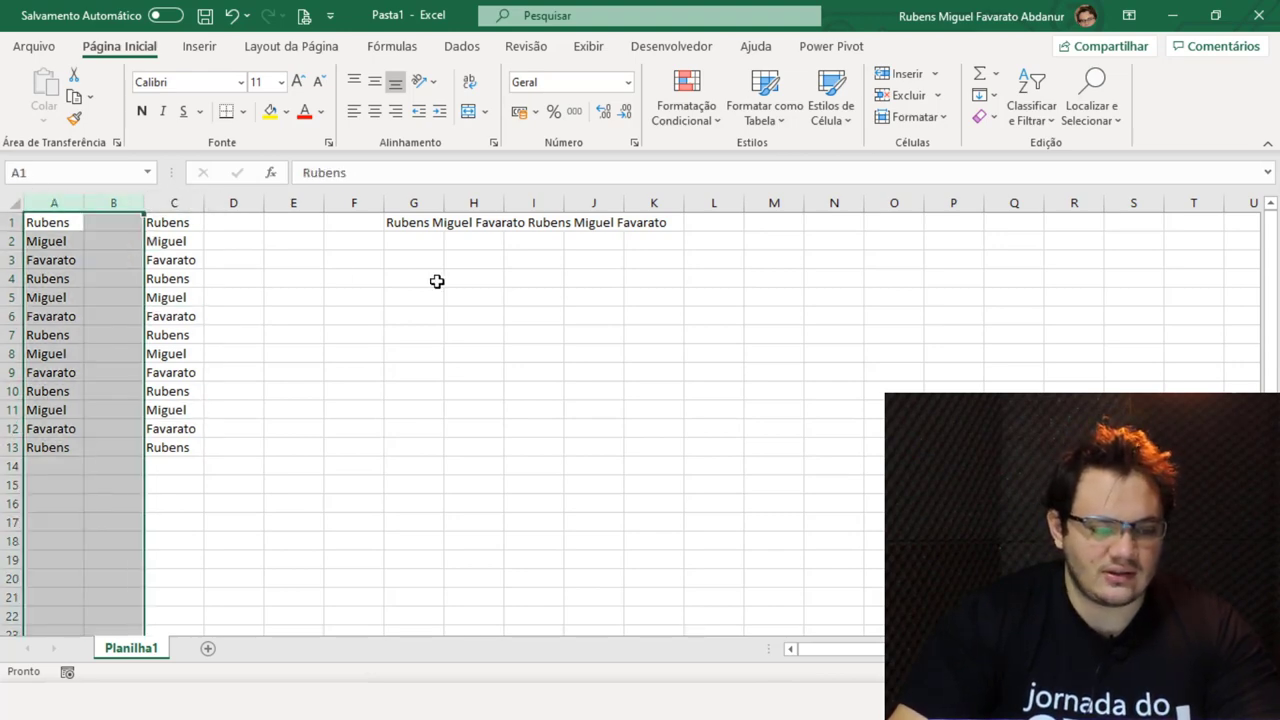
key(ctrl+minus)
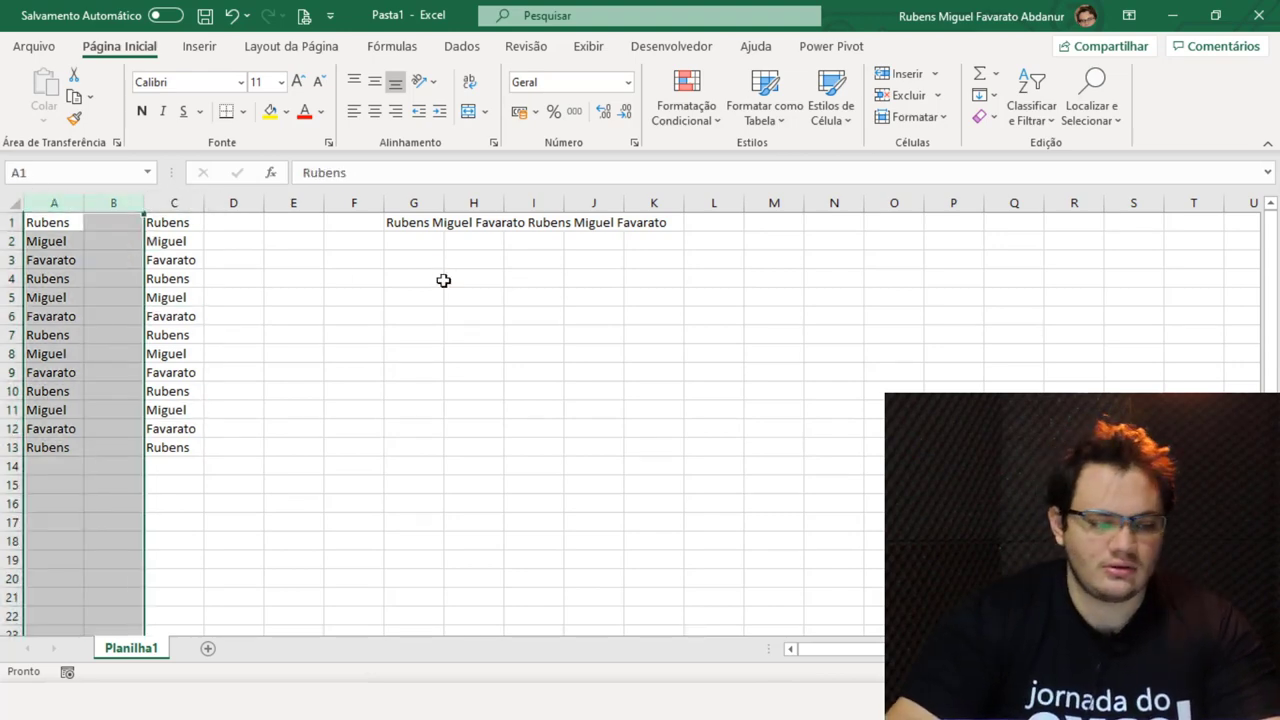
click(340, 226)
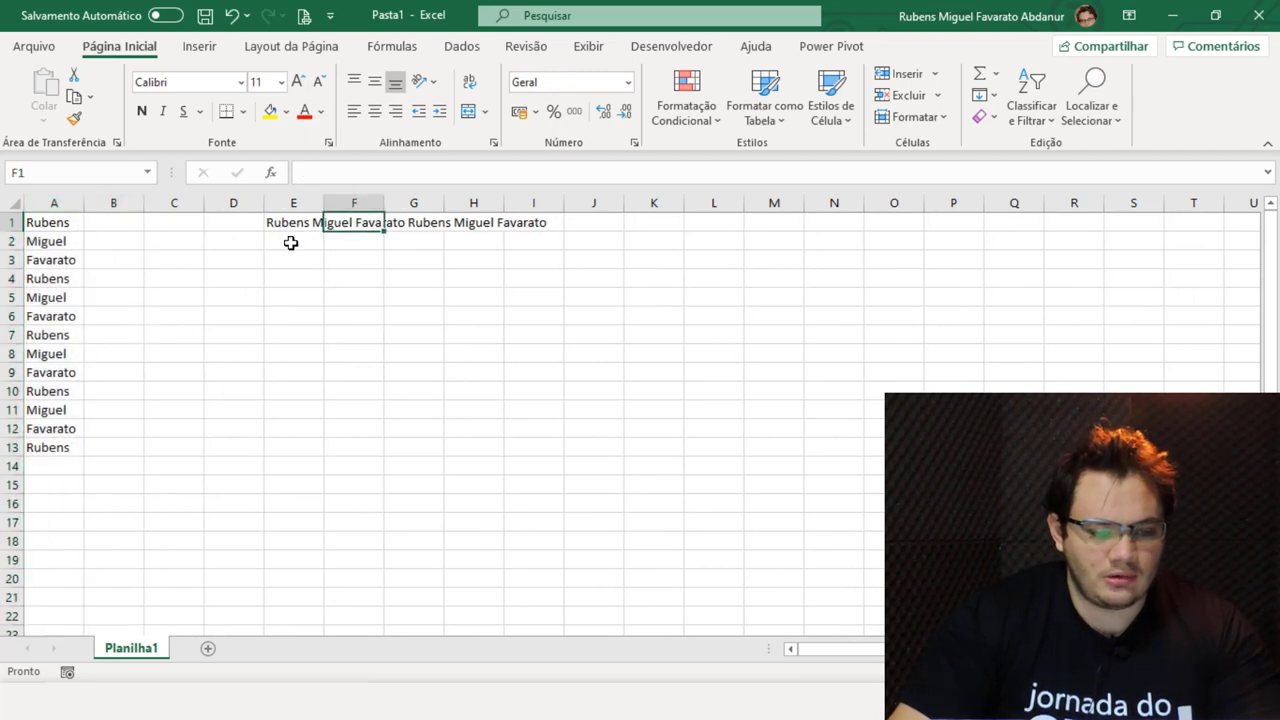
- Enter =CONCAT(A1:A10) in E2 to join the first ten names
click(288, 228)
key(Down)
text(=)
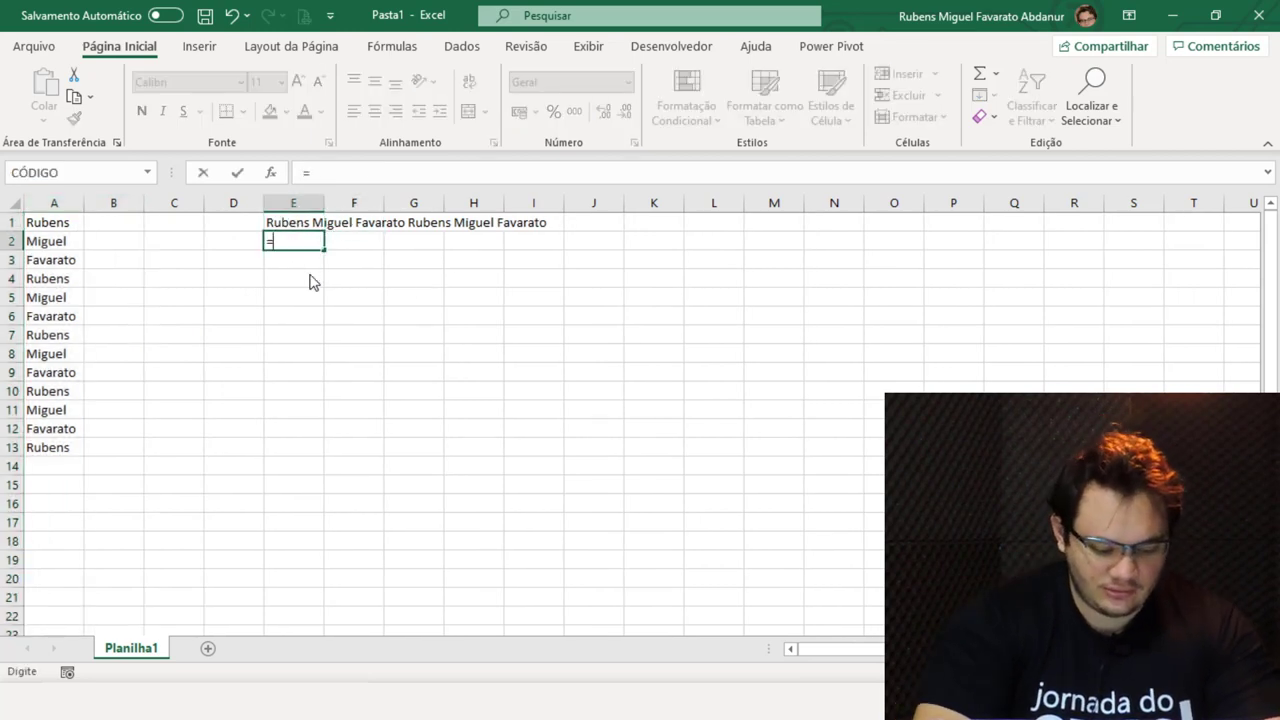
text(concat)
key(Tab)
drag(38, 224, 62, 394)
key(Return)
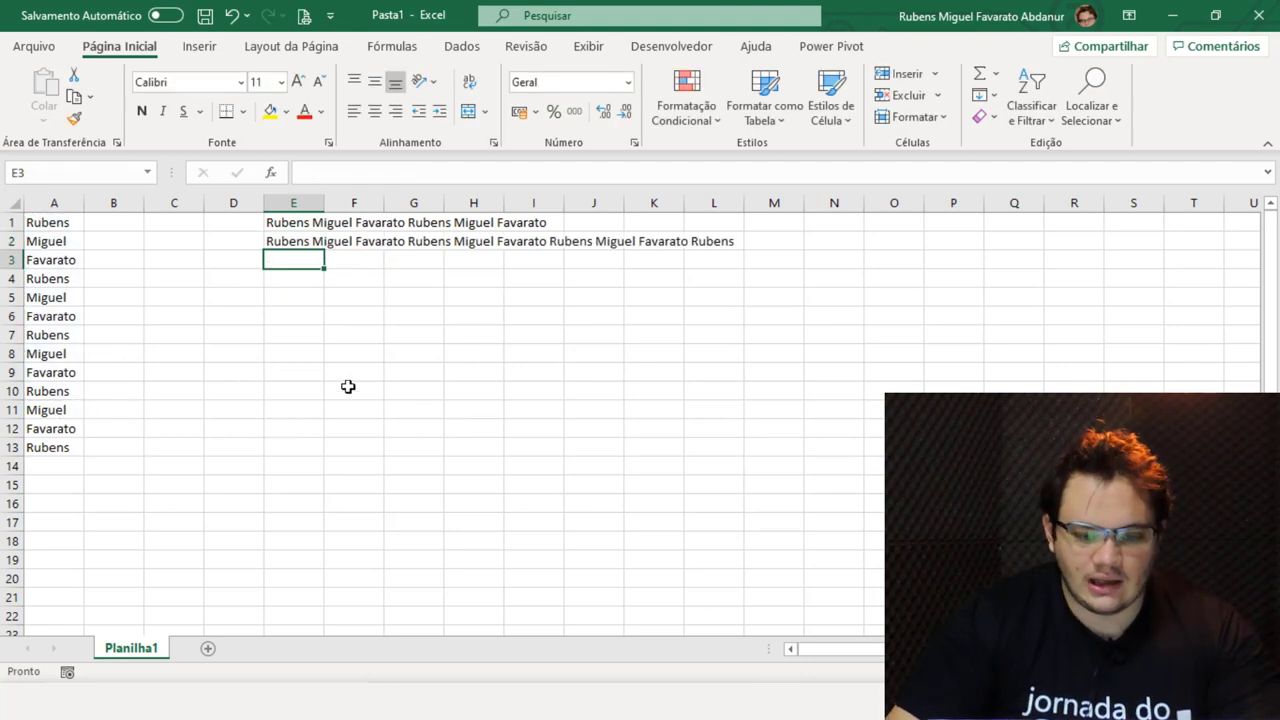